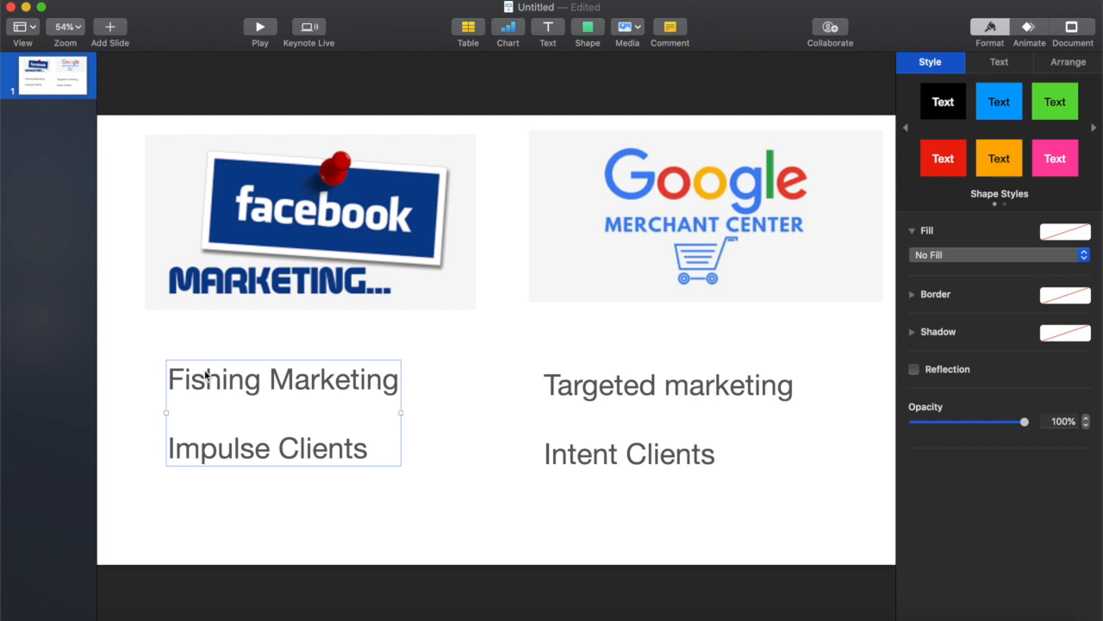
# Switch from the Keynote slides to the Mogel Watches WordPress dashboard in Chrome and show its full admin address.
pyautogui.click(615, 457)
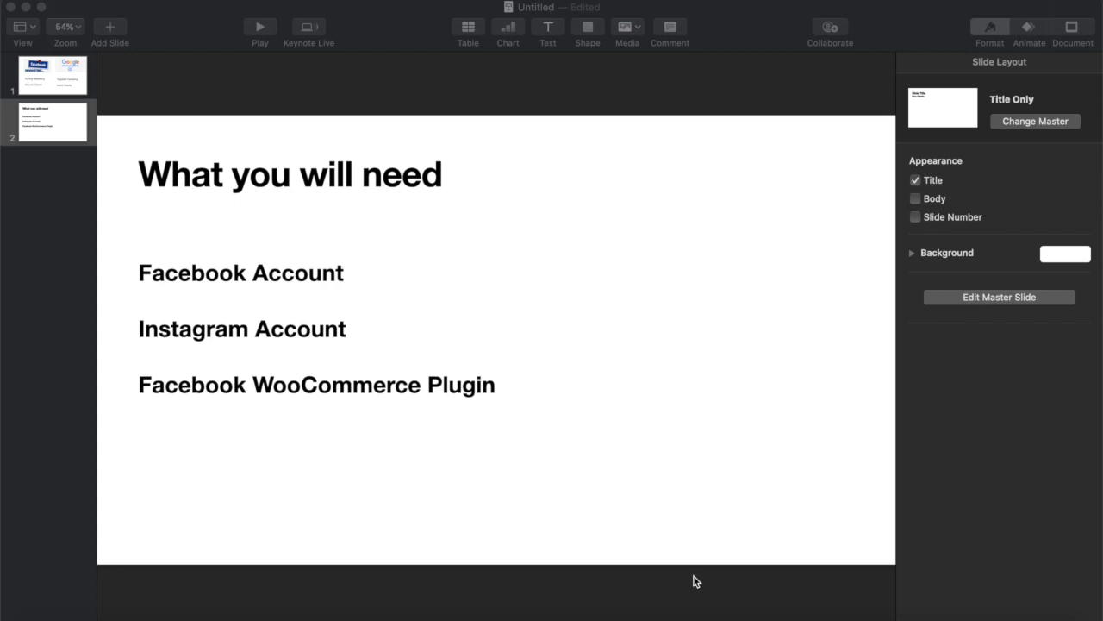
pyautogui.hotkey('ctrl', 'Left')
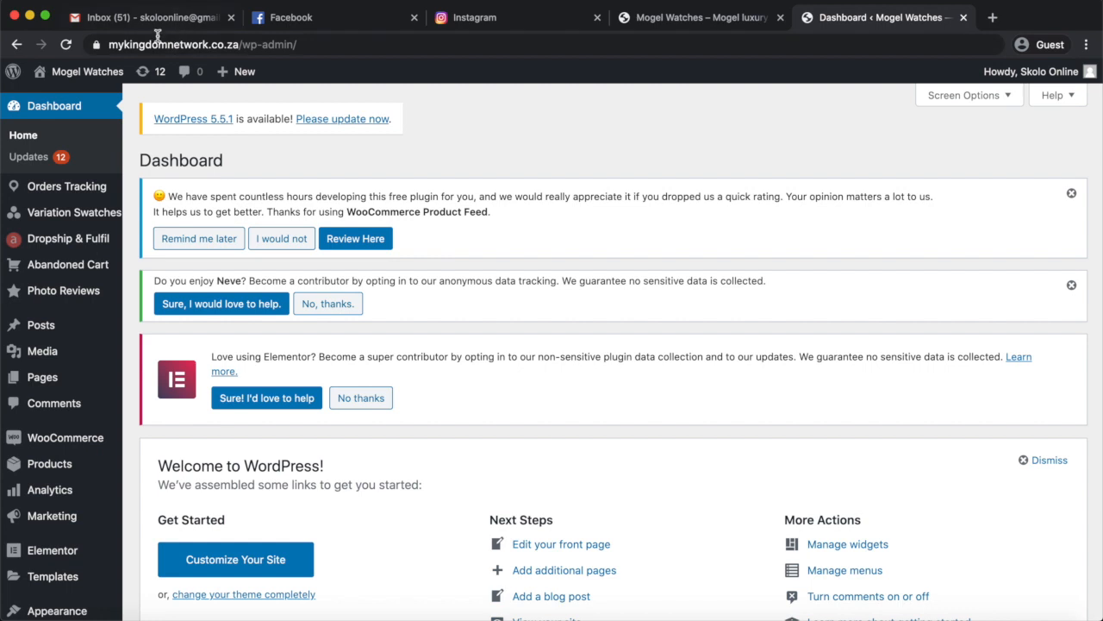
pyautogui.click(306, 49)
pyautogui.click(327, 48)
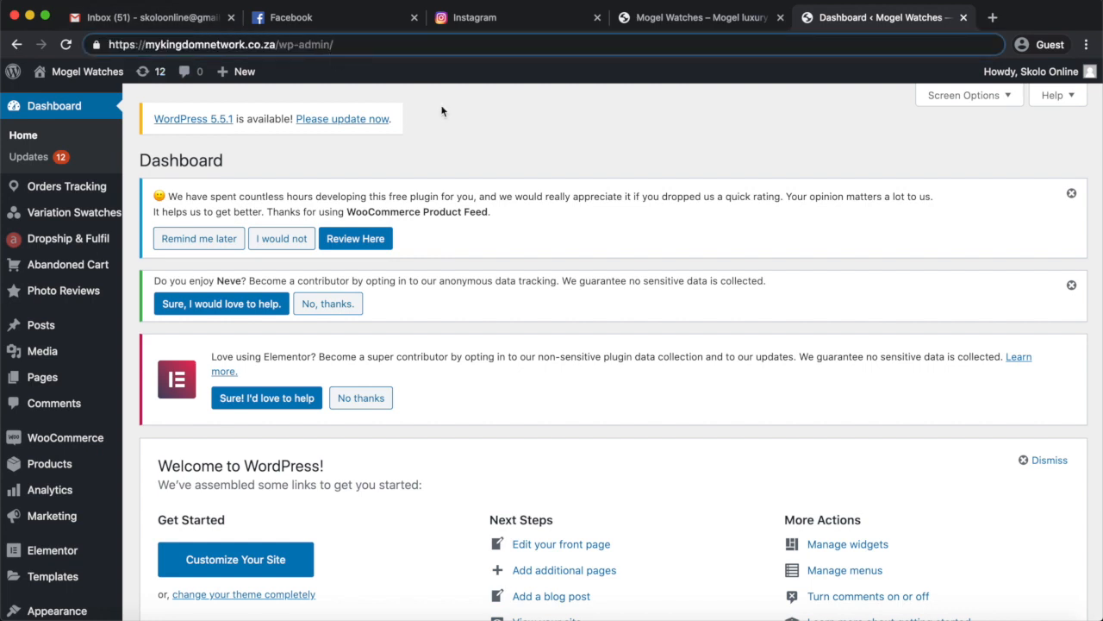
# Open the WooCommerce store setup and confirm the store details without opting in to usage tracking.
pyautogui.scroll(-3, 518, 527)
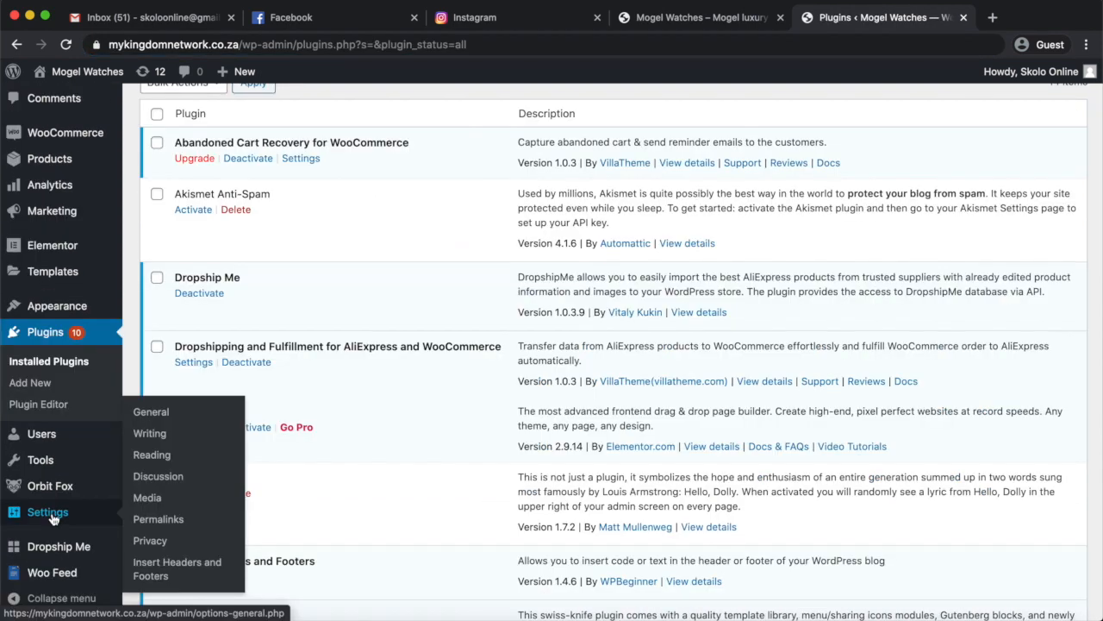
pyautogui.click(62, 137)
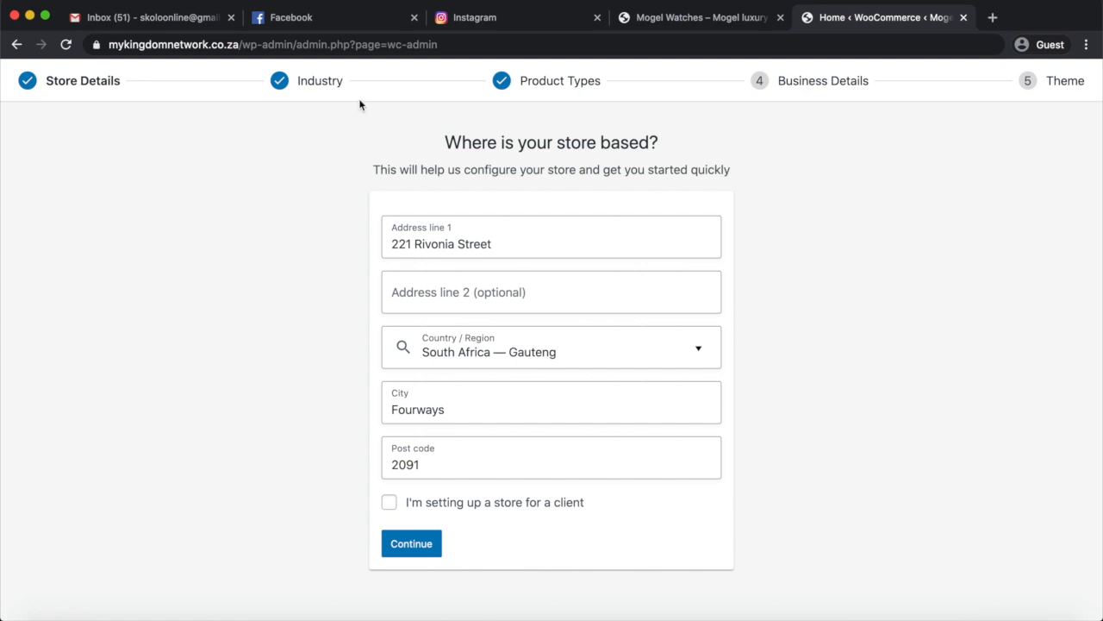
pyautogui.click(405, 543)
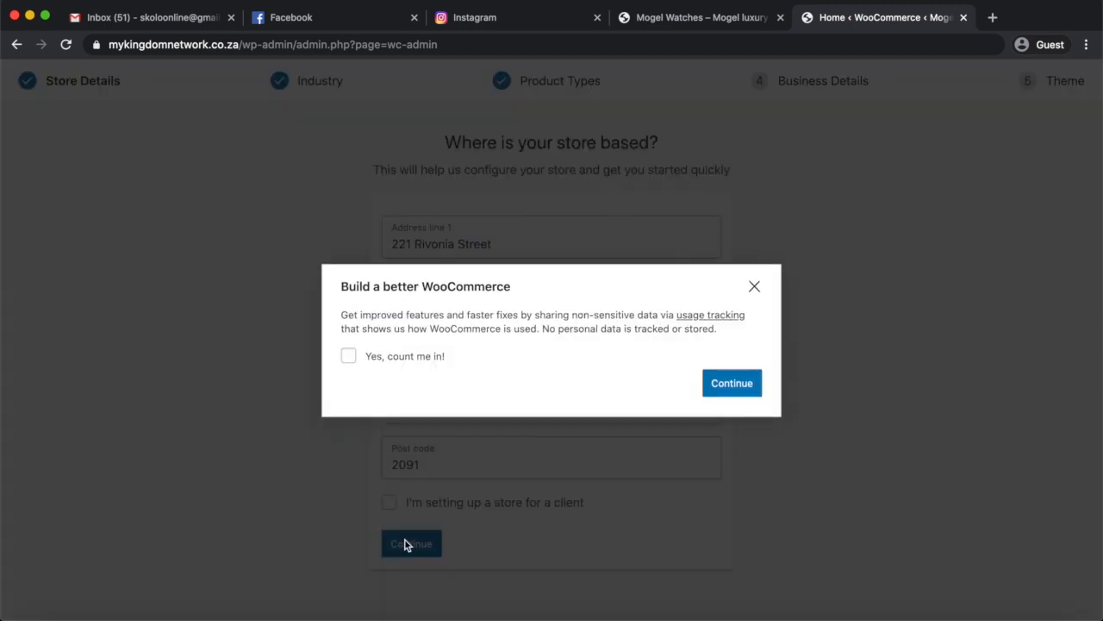
pyautogui.click(731, 383)
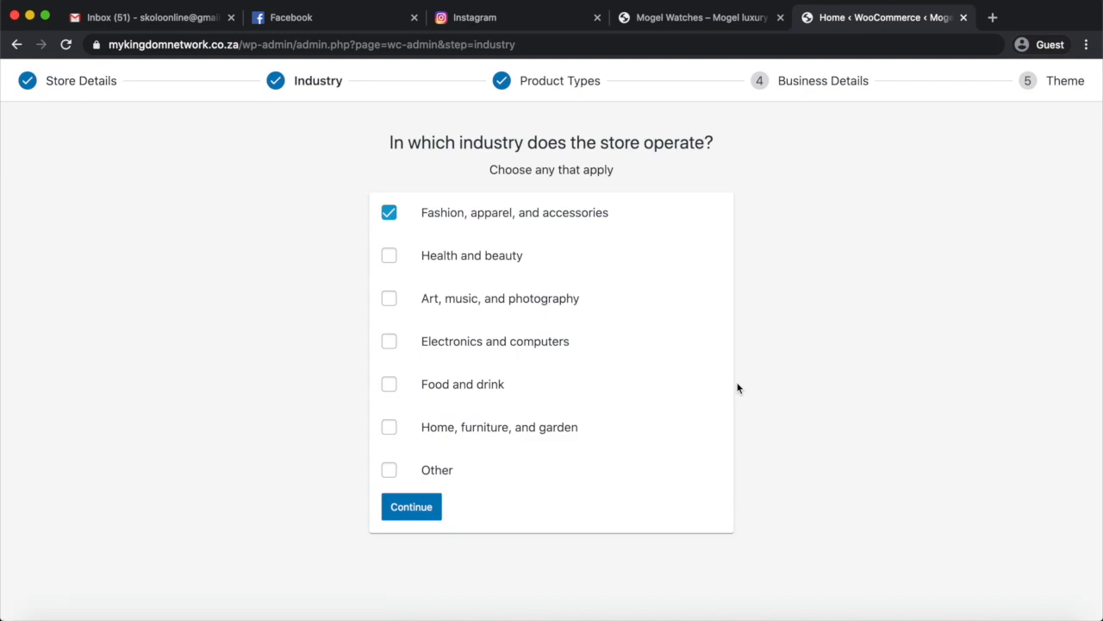
# Add Other to the store's industries and work through the remaining WooCommerce setup steps.
pyautogui.click(387, 471)
pyautogui.click(411, 558)
pyautogui.scroll(-2, 638, 466)
pyautogui.click(707, 437)
pyautogui.click(556, 533)
pyautogui.click(456, 436)
pyautogui.click(593, 514)
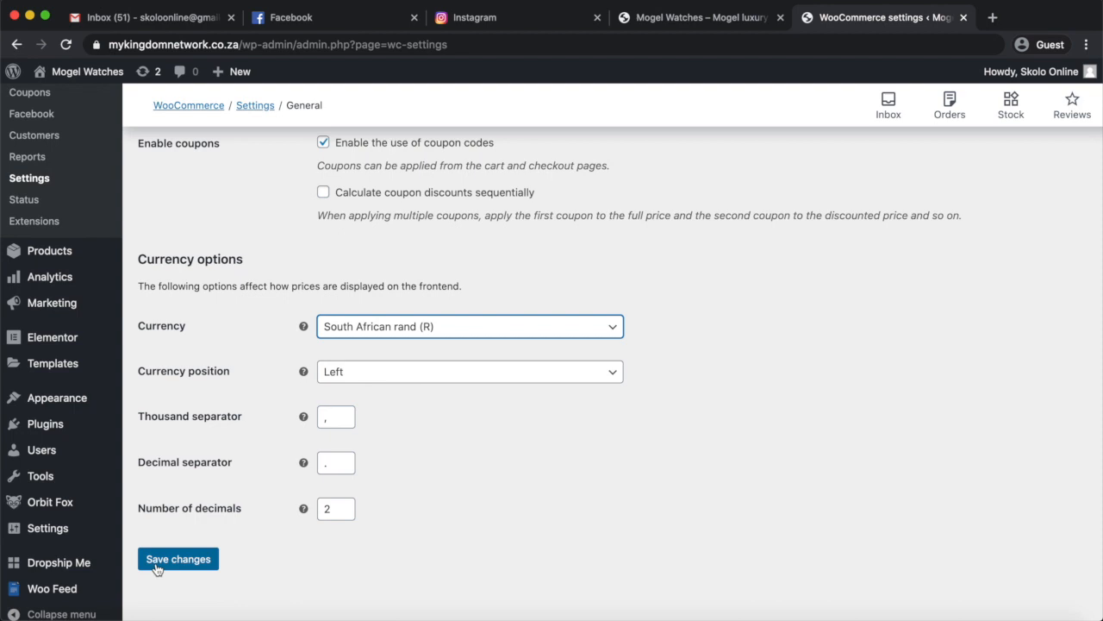
# Save the WooCommerce general settings and return to the WordPress dashboard.
pyautogui.click(177, 556)
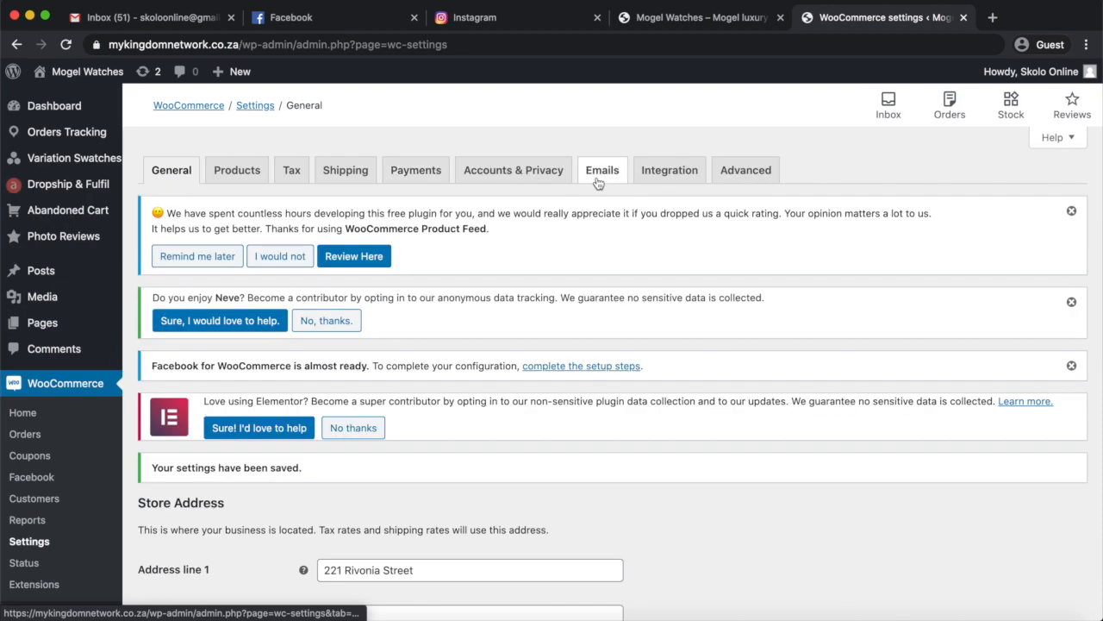
pyautogui.moveTo(80, 298)
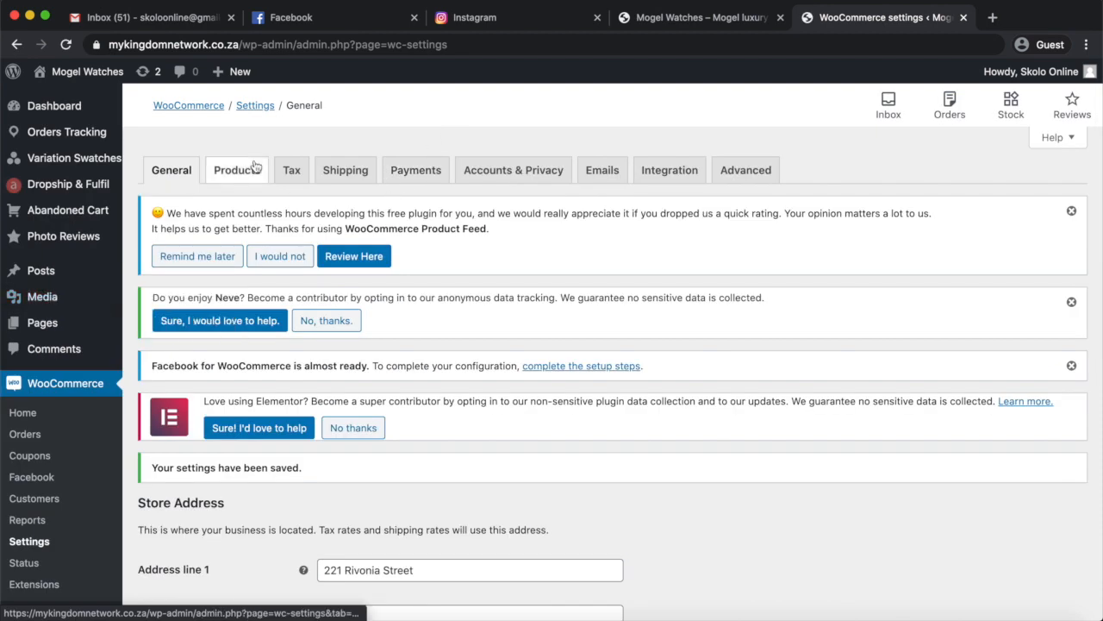
pyautogui.click(78, 106)
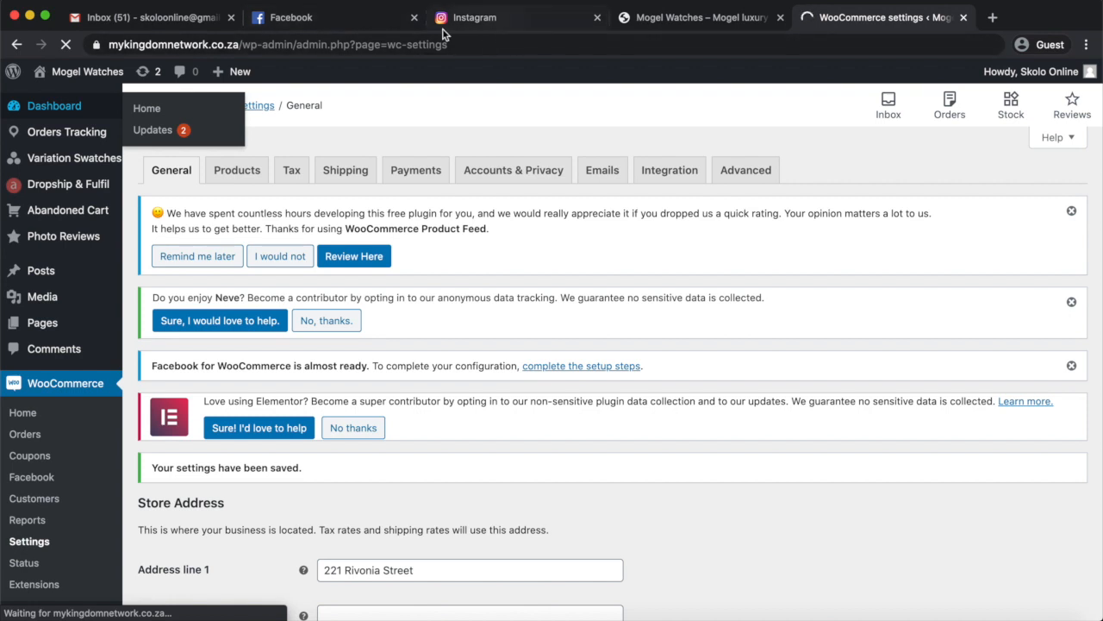
# Switch to Facebook and start creating a new Page of the Business or brand type.
pyautogui.click(310, 24)
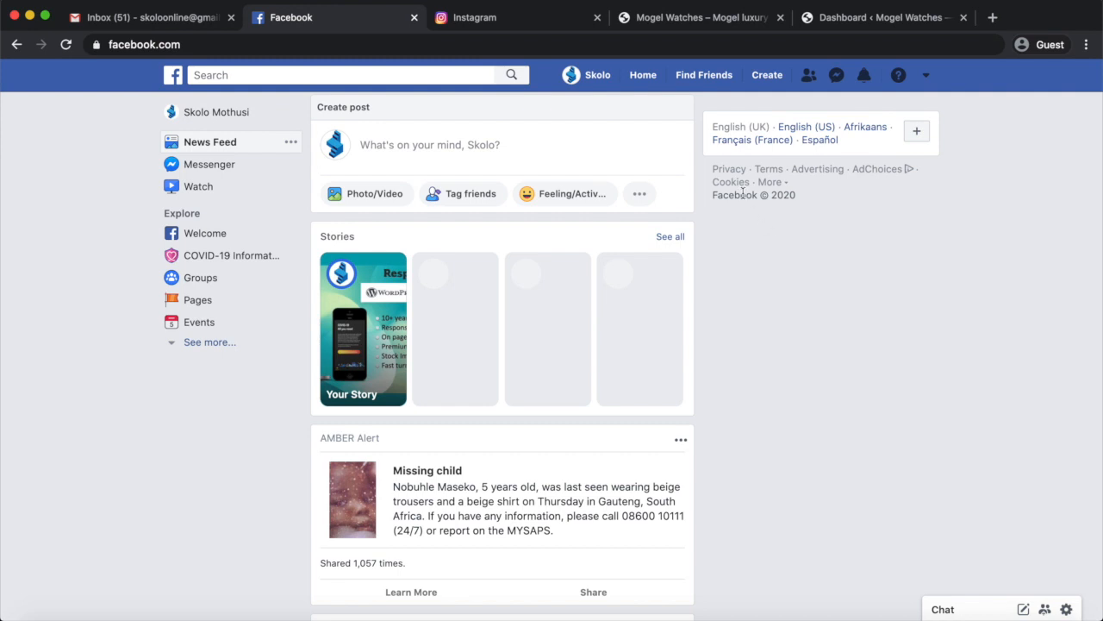
pyautogui.click(769, 76)
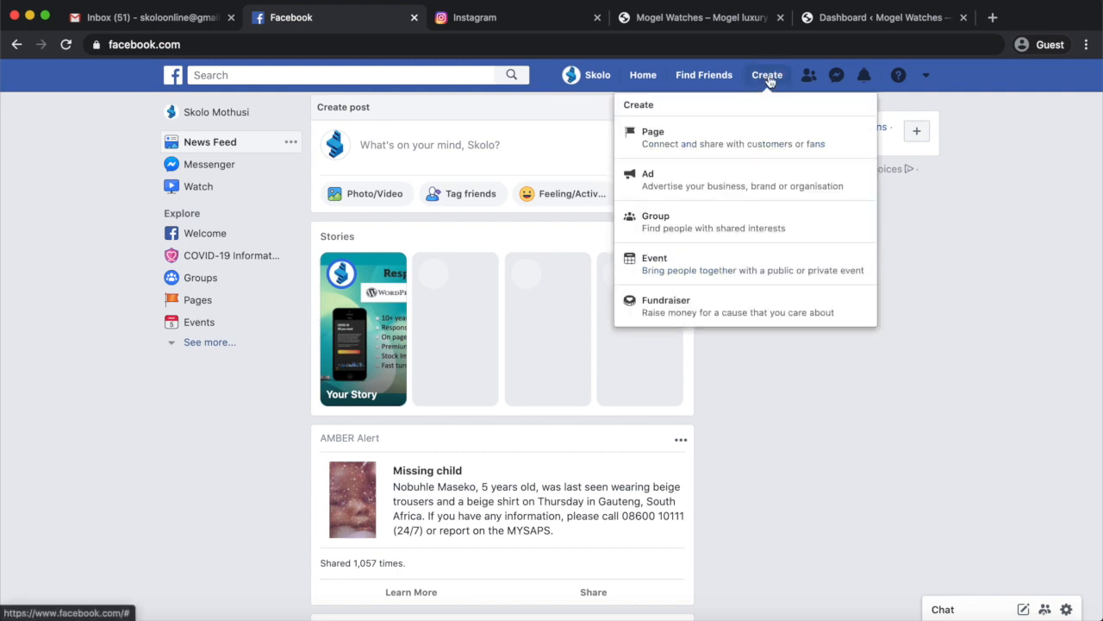
pyautogui.click(688, 142)
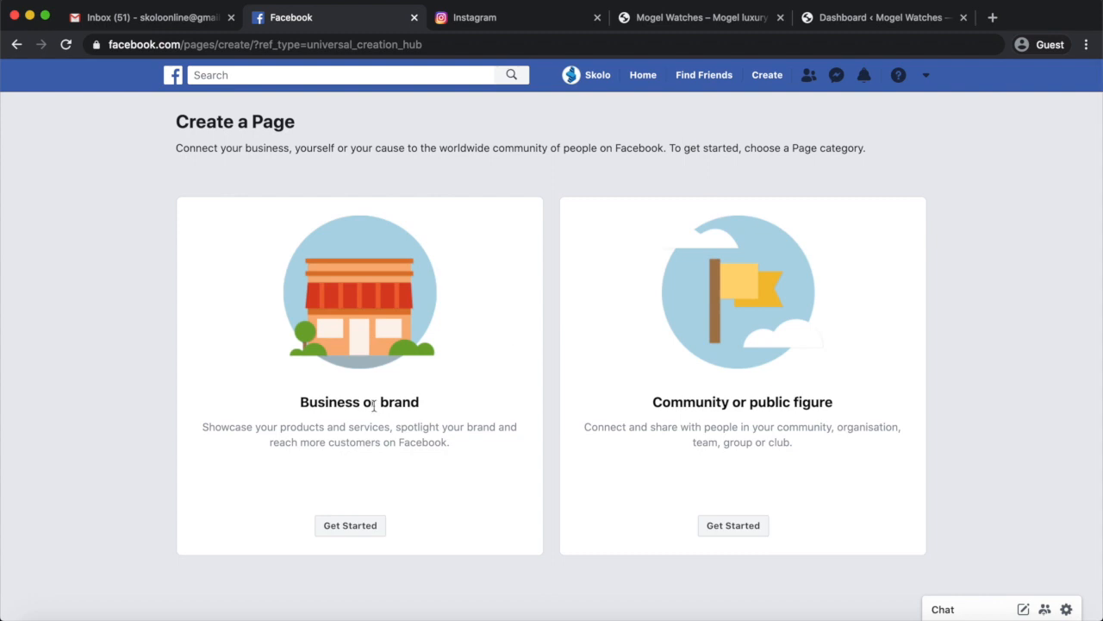
pyautogui.click(347, 529)
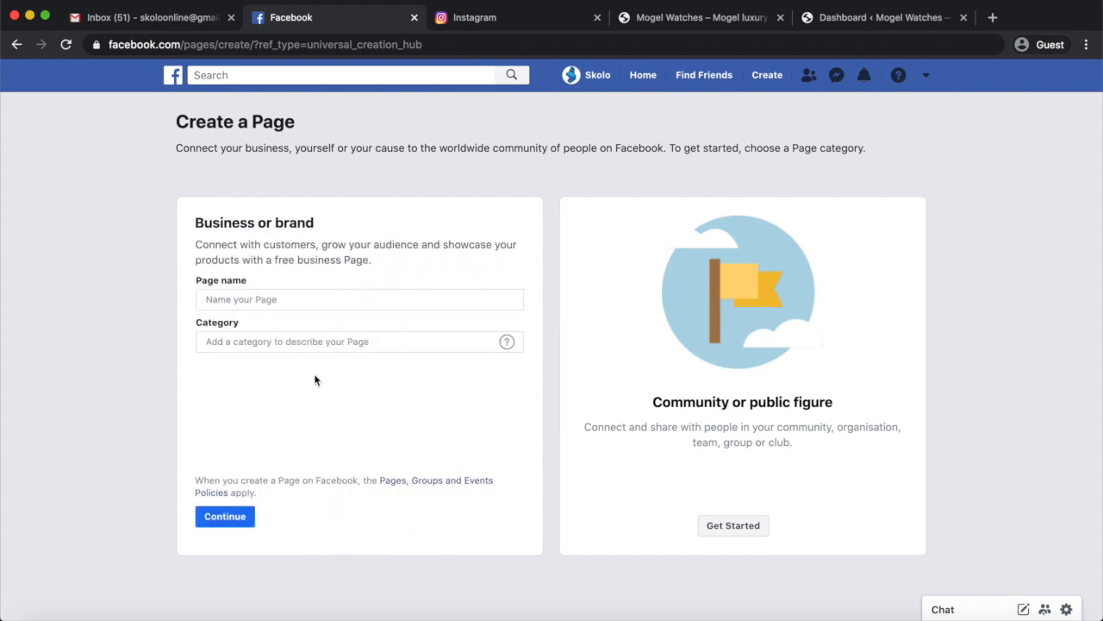
# Name the new business Page "Mogel Watches Mzansi".
pyautogui.click(278, 298)
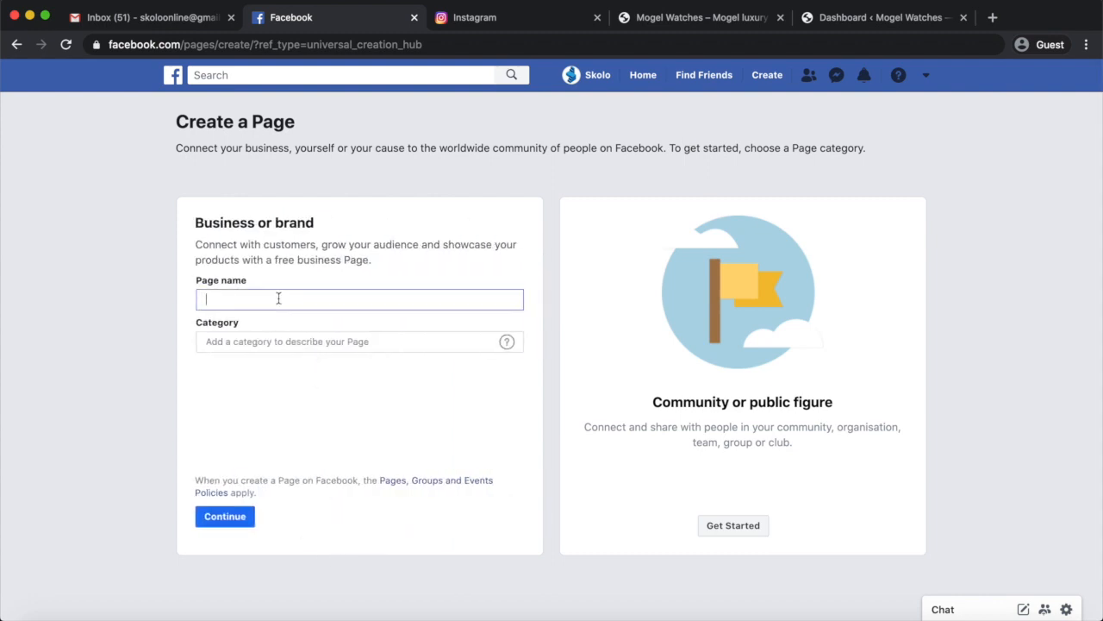
pyautogui.write('Moge')
pyautogui.write('l Watch')
pyautogui.write('s')
pyautogui.write('s ')
pyautogui.write('Mzansi')
# Look up watch-related categories and set the Page's category to Jewellery & watches shop.
pyautogui.click(268, 341)
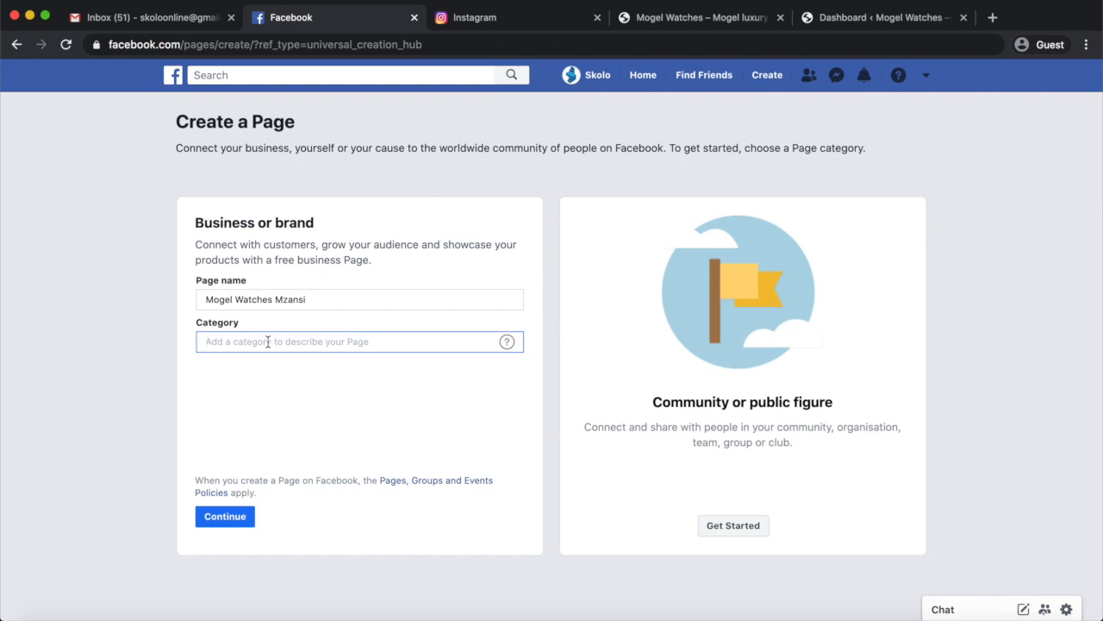
pyautogui.write('bea')
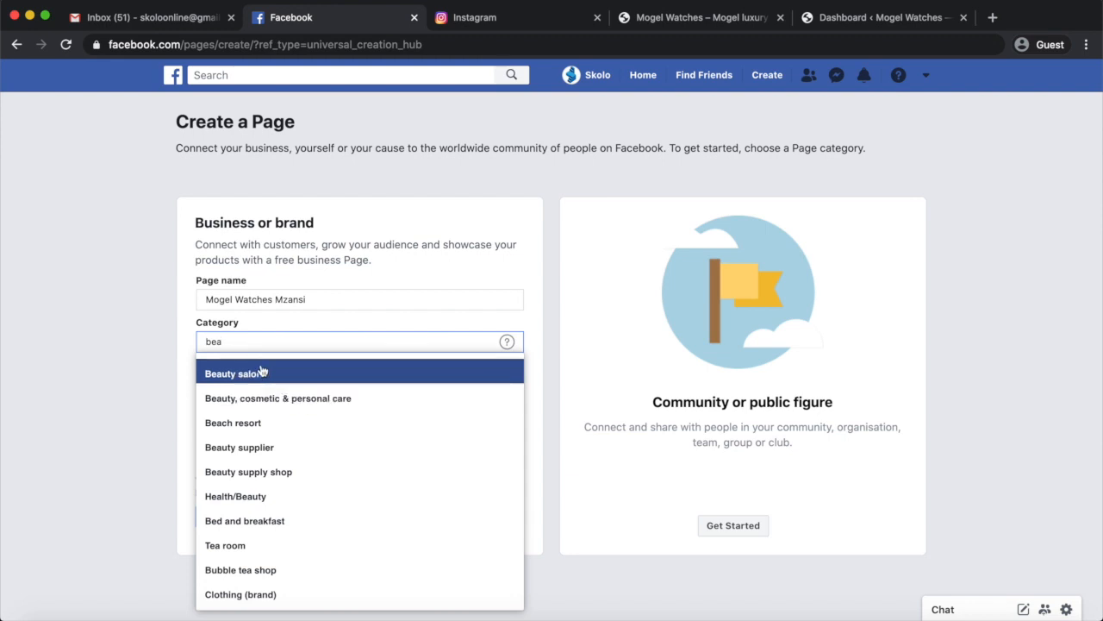
pyautogui.press('BackSpace')
pyautogui.press('BackSpace')
pyautogui.press('BackSpace')
pyautogui.write('wat')
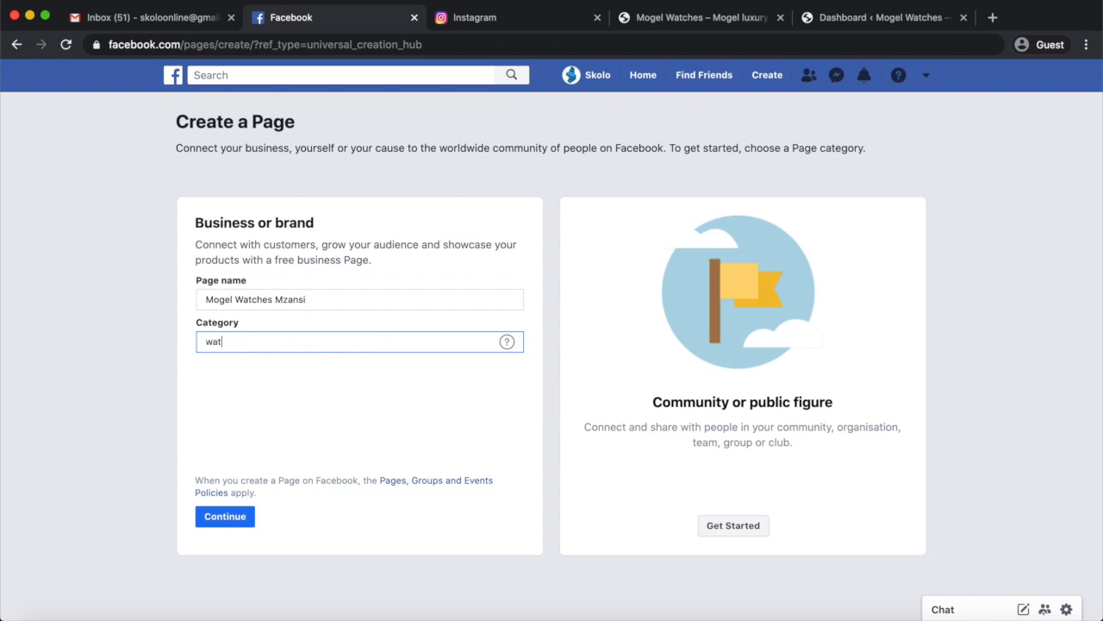
pyautogui.press('BackSpace')
pyautogui.press('BackSpace')
pyautogui.write('atc')
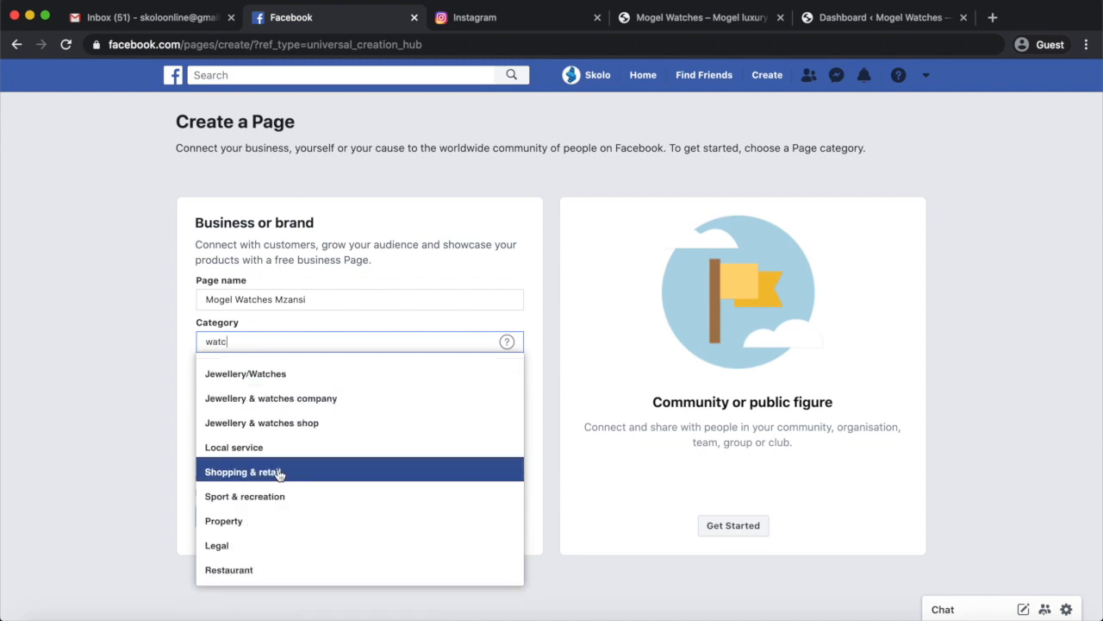
pyautogui.click(288, 423)
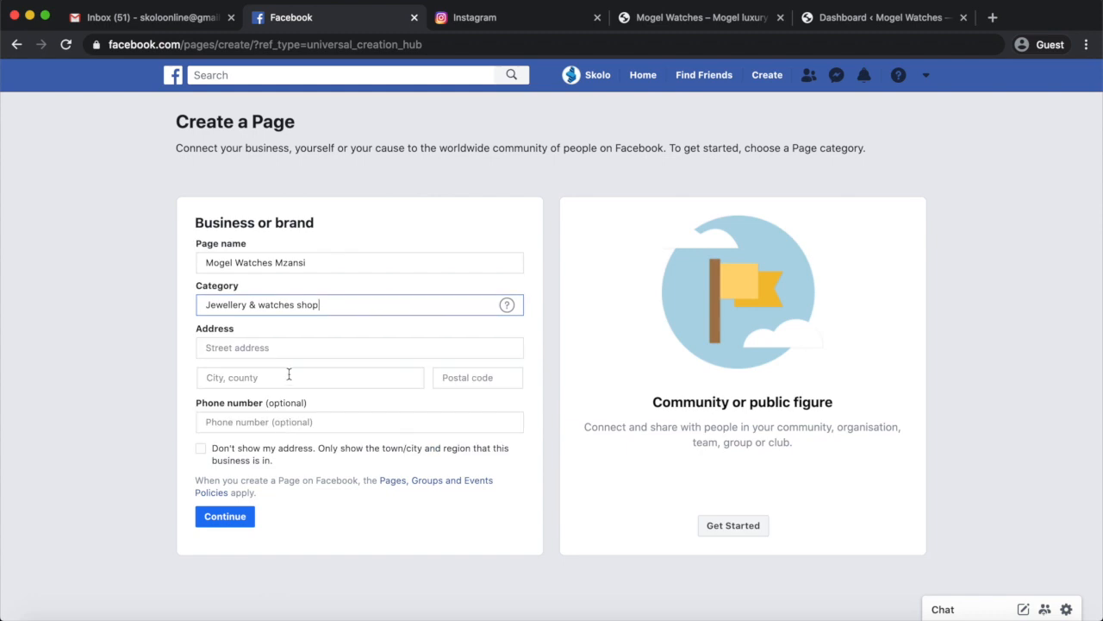
# Begin the Page's street address and look up the full store address in the WooCommerce general settings.
pyautogui.click(263, 349)
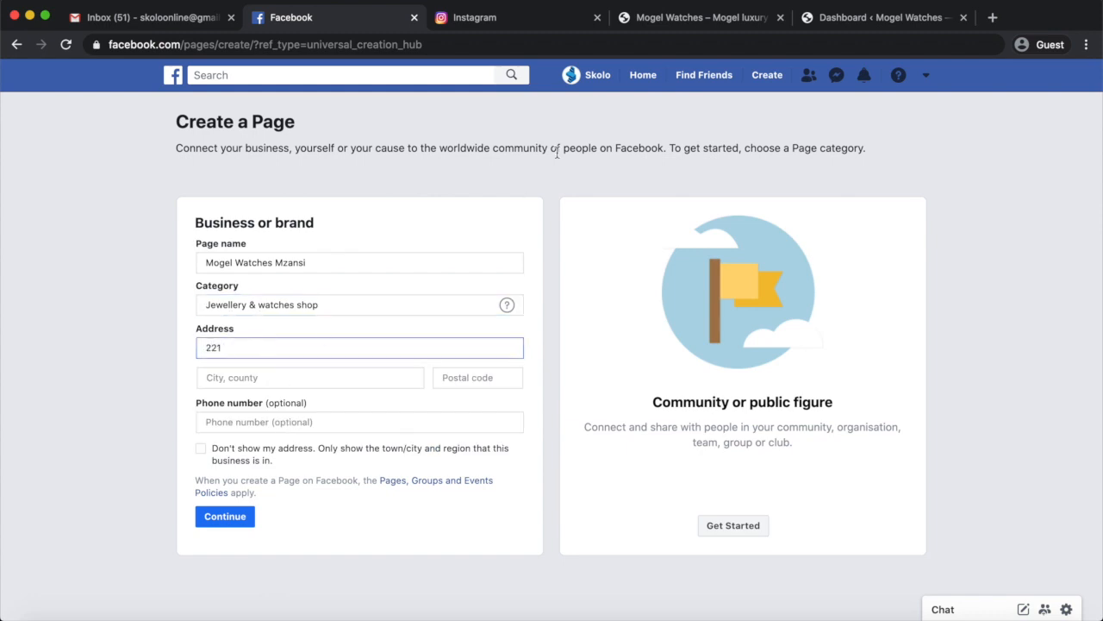
pyautogui.click(698, 17)
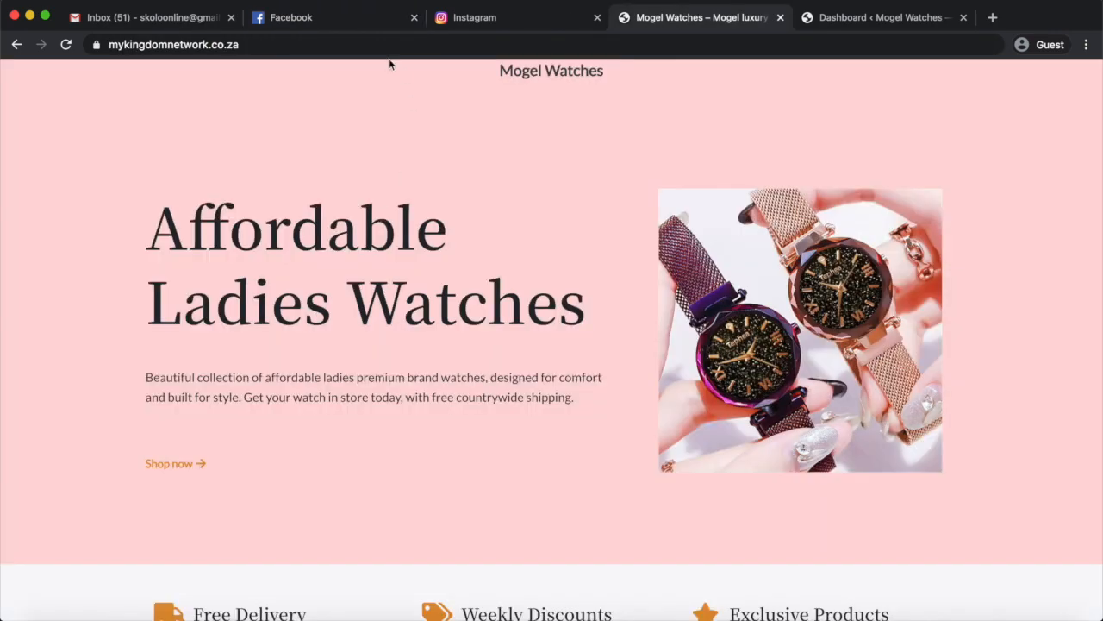
pyautogui.click(838, 17)
pyautogui.scroll(-15, 419, 401)
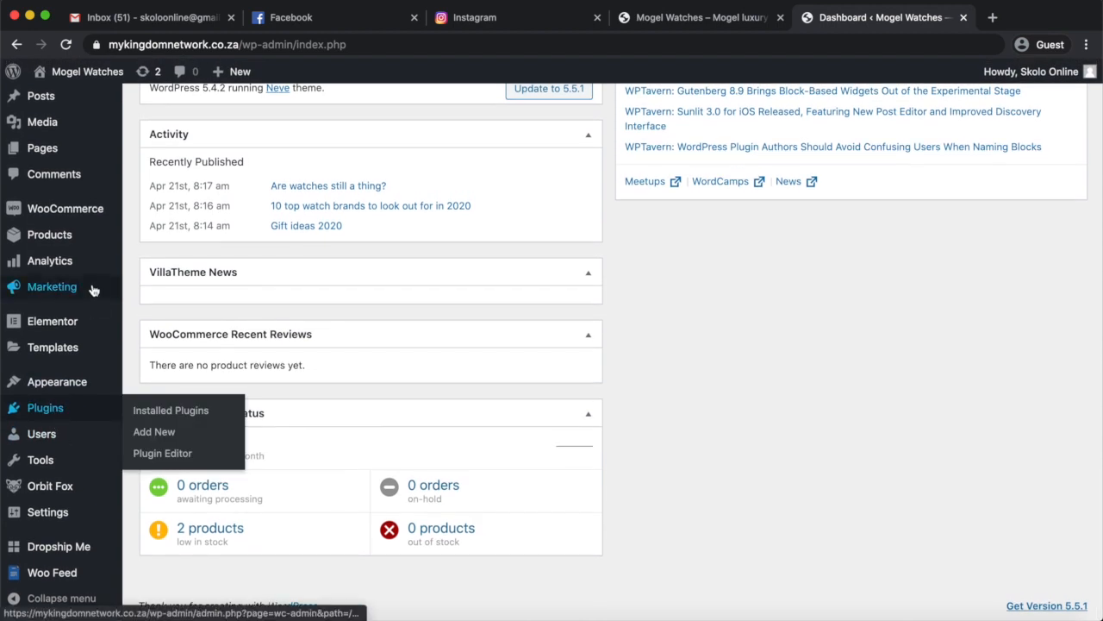
pyautogui.moveTo(69, 222)
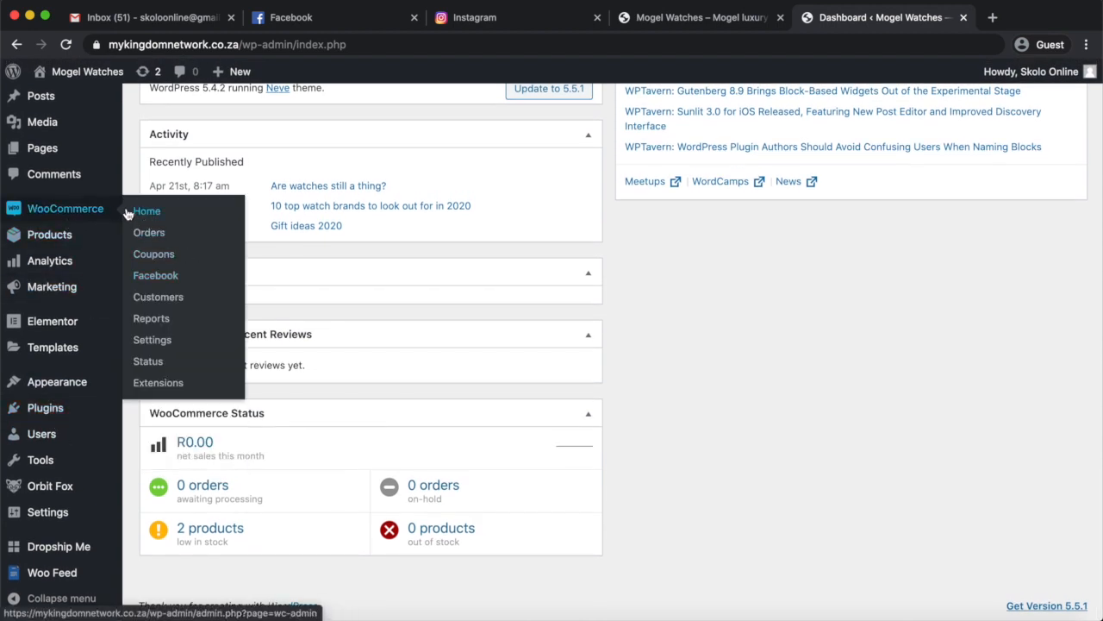
pyautogui.click(158, 340)
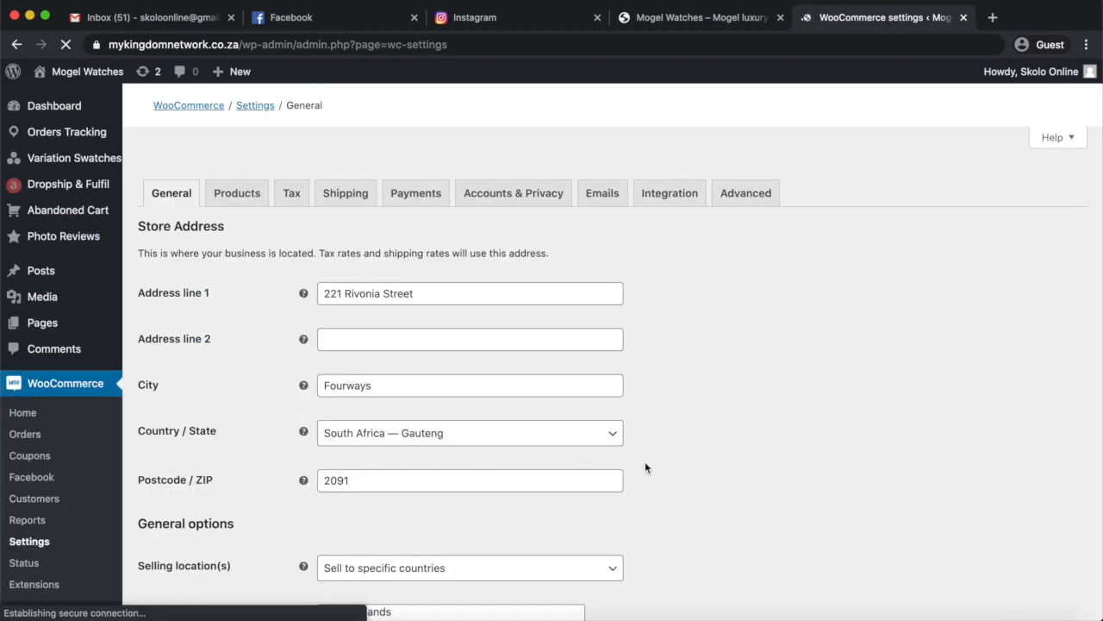
pyautogui.scroll(-5, 645, 461)
pyautogui.scroll(1, 645, 467)
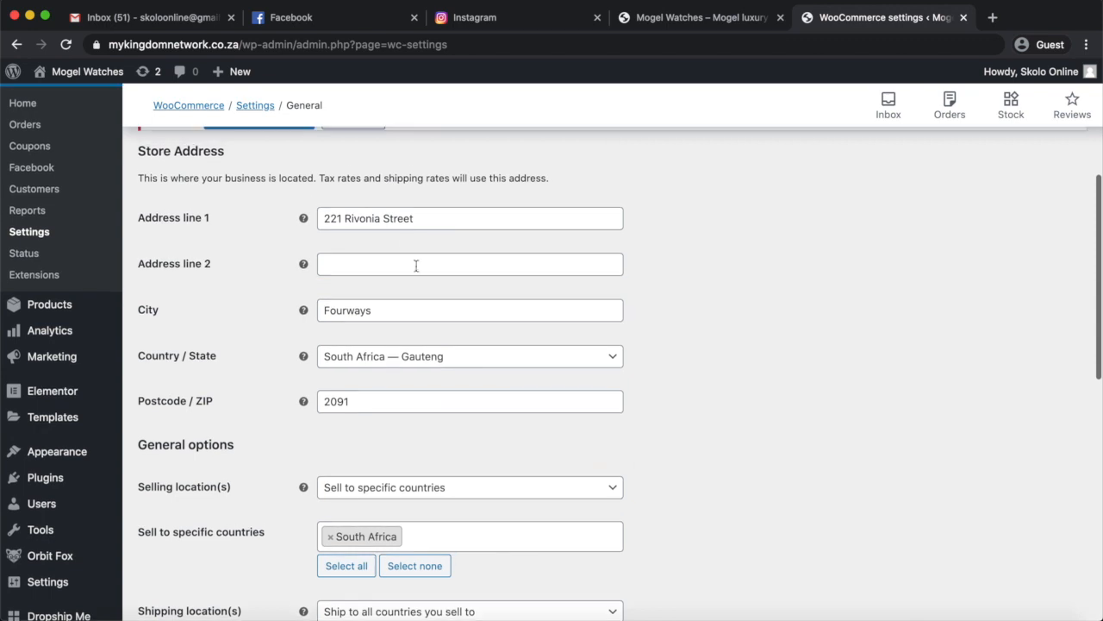
pyautogui.moveTo(419, 221); pyautogui.dragTo(284, 225)
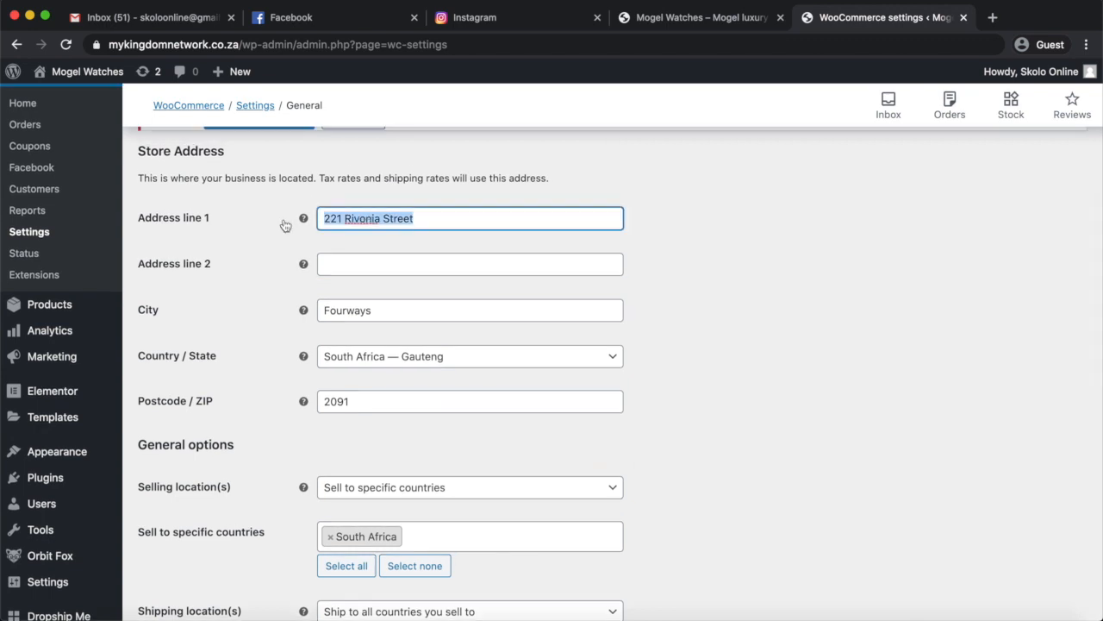
# Complete the Page's street address on Facebook and select a South African suburb in Gauteng as its city.
pyautogui.click(349, 18)
pyautogui.press('Tab')
pyautogui.write('South Af')
pyautogui.press('BackSpace')
pyautogui.press('BackSpace')
pyautogui.press('BackSpace')
pyautogui.press('BackSpace')
pyautogui.press('BackSpace')
pyautogui.press('BackSpace')
pyautogui.press('BackSpace')
pyautogui.press('BackSpace')
pyautogui.write('Rivonia')
pyautogui.press('BackSpace')
pyautogui.press('BackSpace')
pyautogui.press('BackSpace')
pyautogui.press('BackSpace')
pyautogui.press('BackSpace')
pyautogui.press('BackSpace')
pyautogui.press('BackSpace')
pyautogui.write('South AFrica')
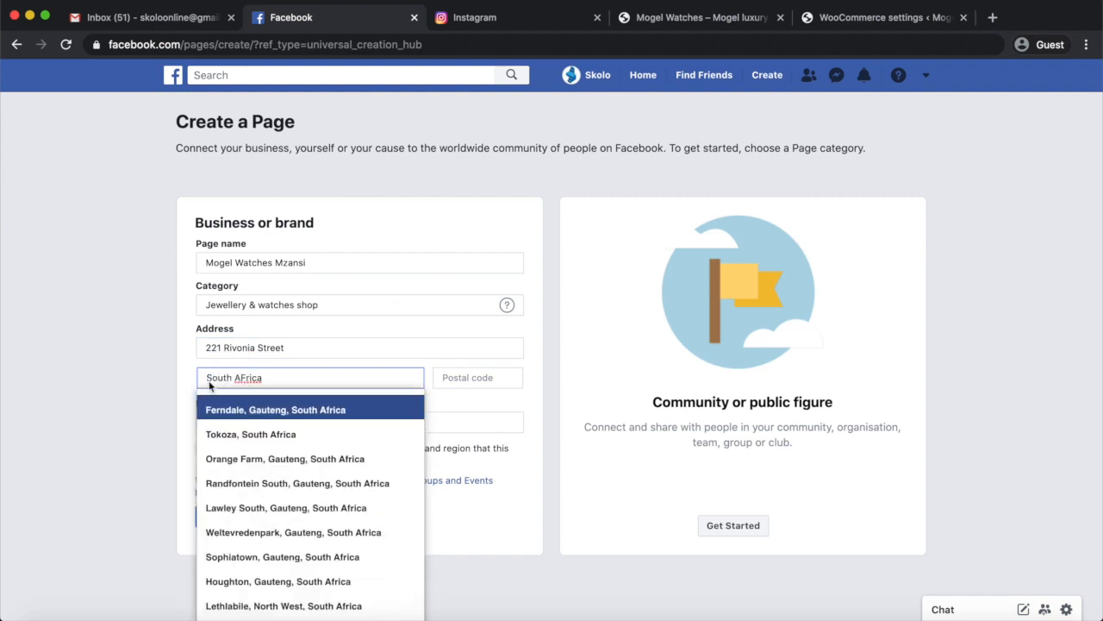
pyautogui.click(259, 409)
# Enter the business postal code and submit the details to create the Page.
pyautogui.click(474, 376)
pyautogui.write('2191')
pyautogui.click(237, 519)
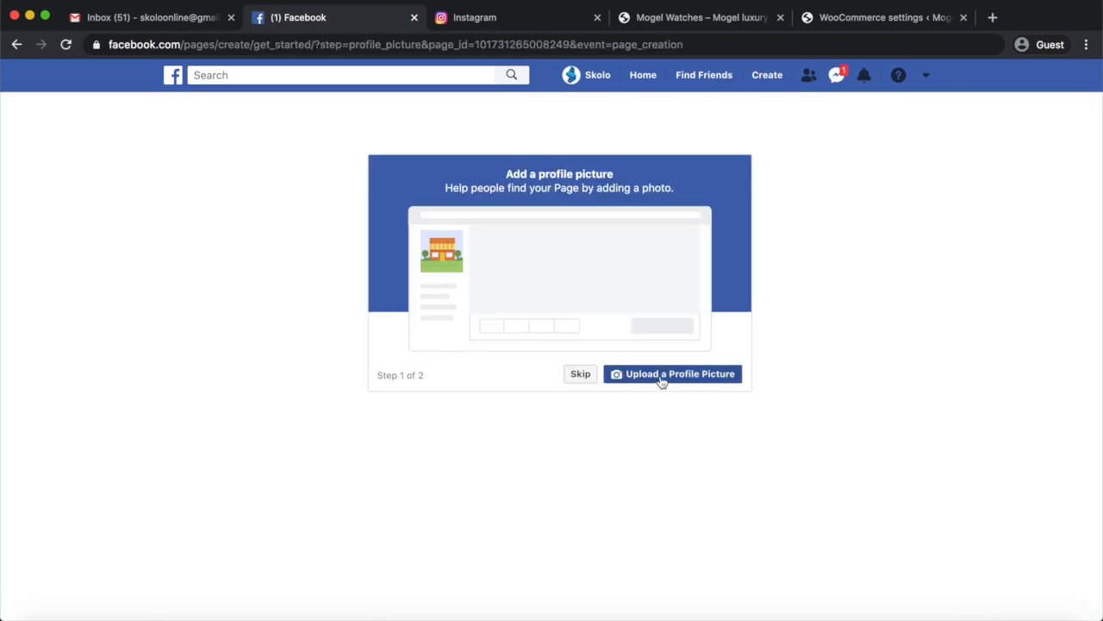
# Switch to the Mogel Watches store site and capture a screenshot of a watch image for the profile picture.
pyautogui.click(700, 17)
pyautogui.scroll(5, 548, 91)
pyautogui.press('super+shift+4')
pyautogui.moveTo(453, 103); pyautogui.dragTo(656, 288)
pyautogui.scroll(-5, 655, 287)
pyautogui.click(371, 17)
pyautogui.click(677, 377)
pyautogui.doubleClick(517, 164)
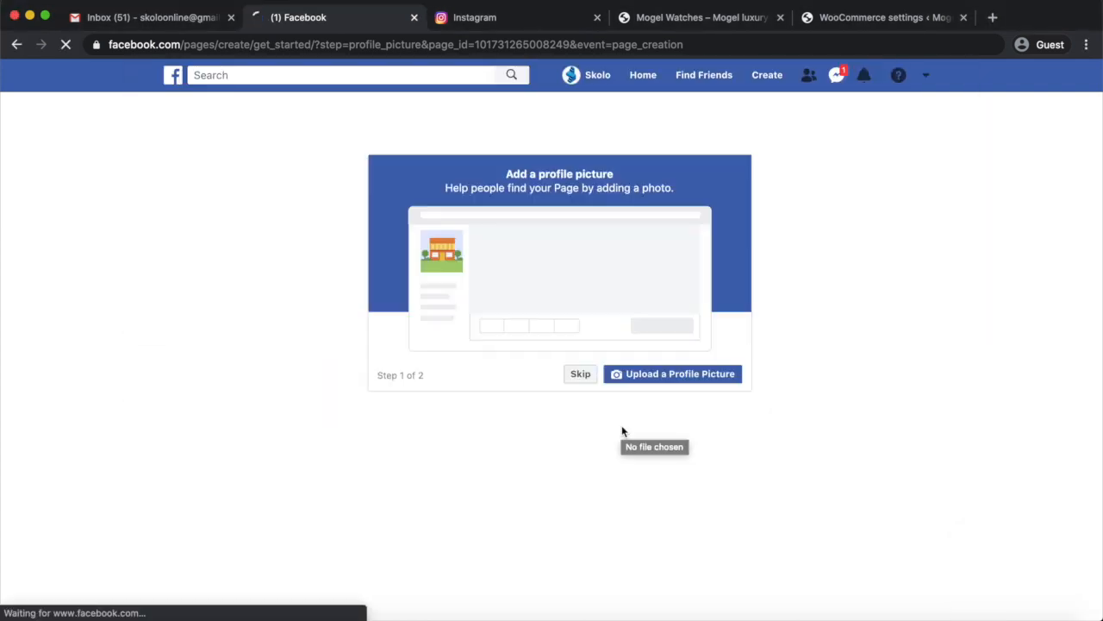
pyautogui.click(588, 374)
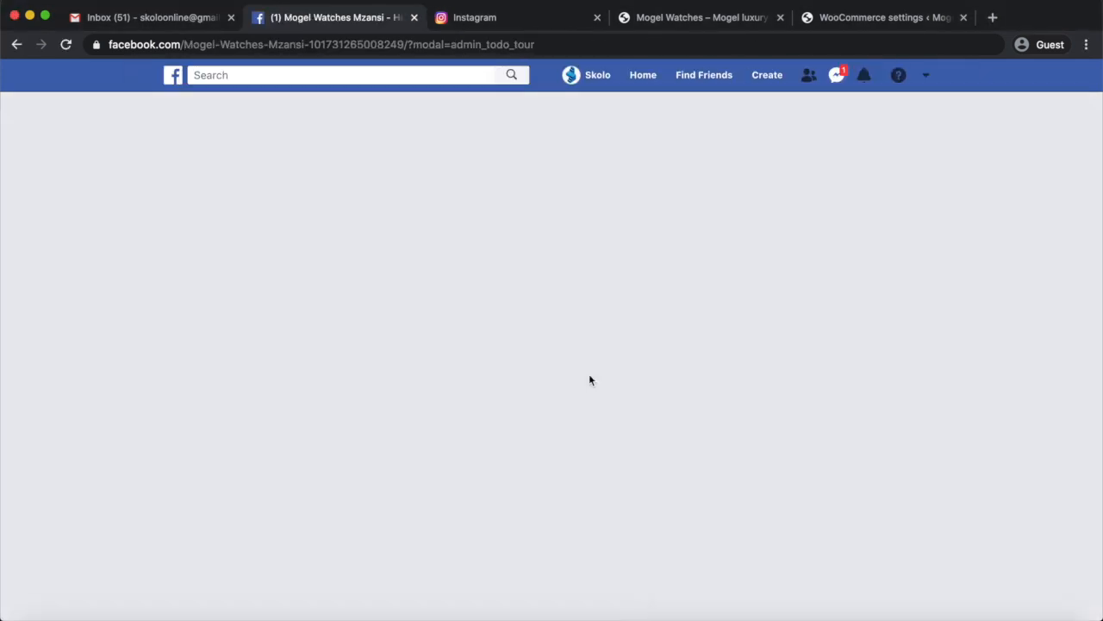
# Publish a post reading "Welcome Mogel Watches" on the new Page and check the Page's feed.
pyautogui.scroll(-10, 1036, 424)
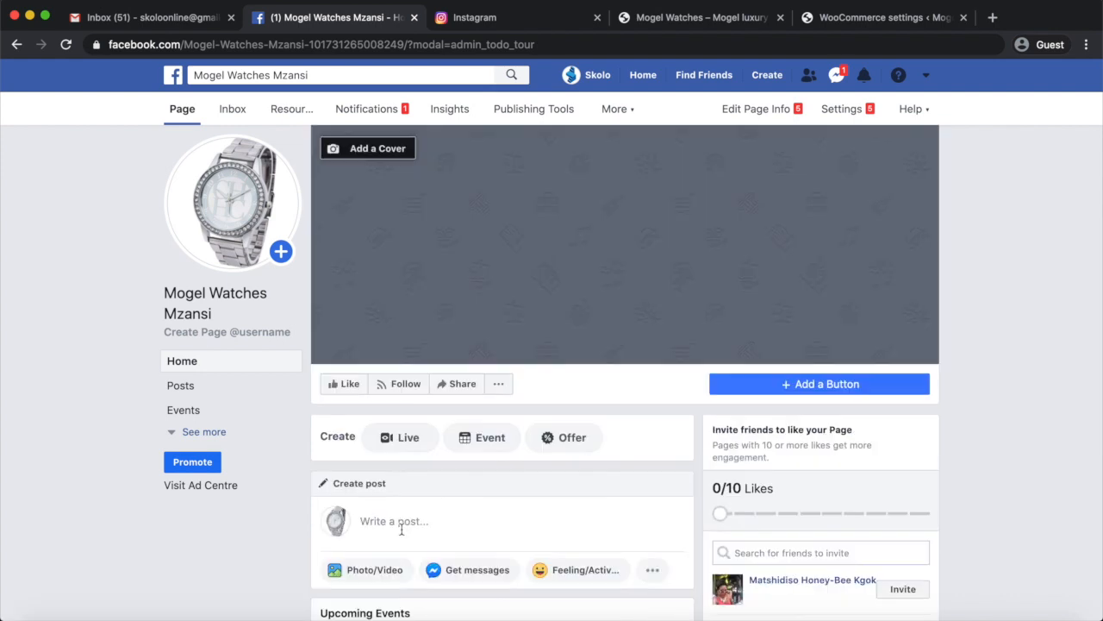
pyautogui.click(393, 519)
pyautogui.write('Welcome Mogel Watches')
pyautogui.click(660, 527)
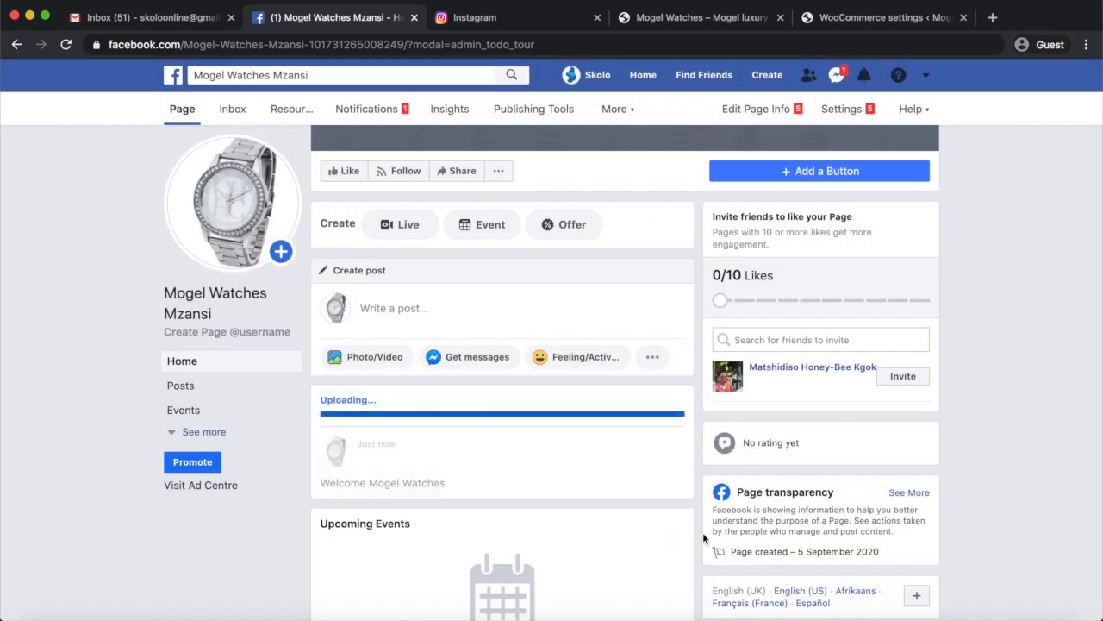
pyautogui.scroll(-8, 610, 453)
pyautogui.scroll(3, 612, 461)
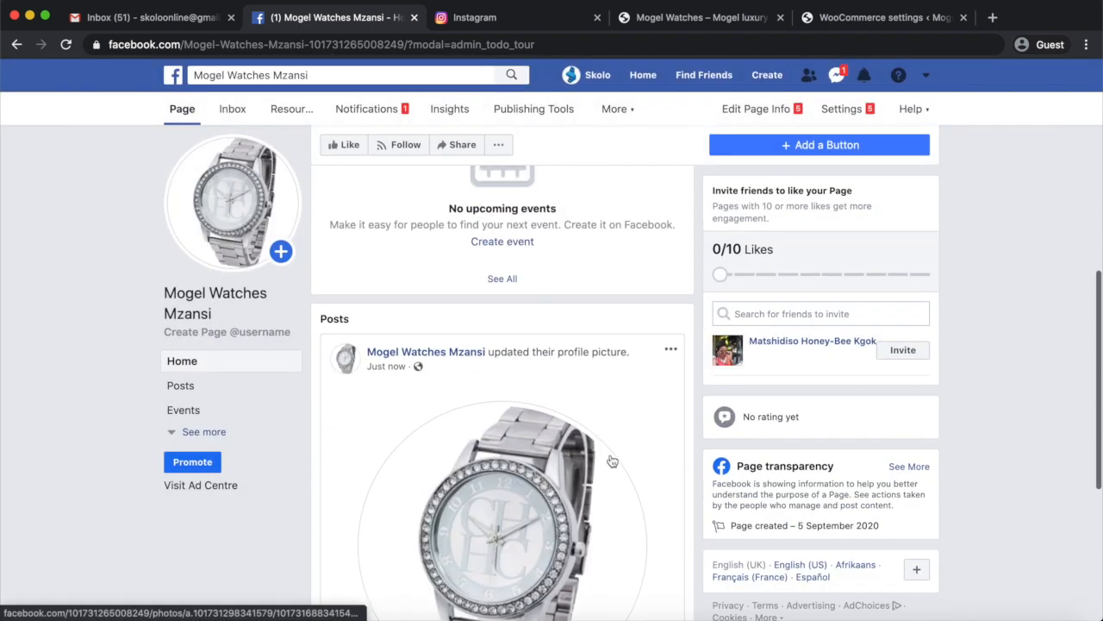
# Switch to Instagram to look over the account's home feed, comparing it with the Facebook Page.
pyautogui.scroll(5, 612, 461)
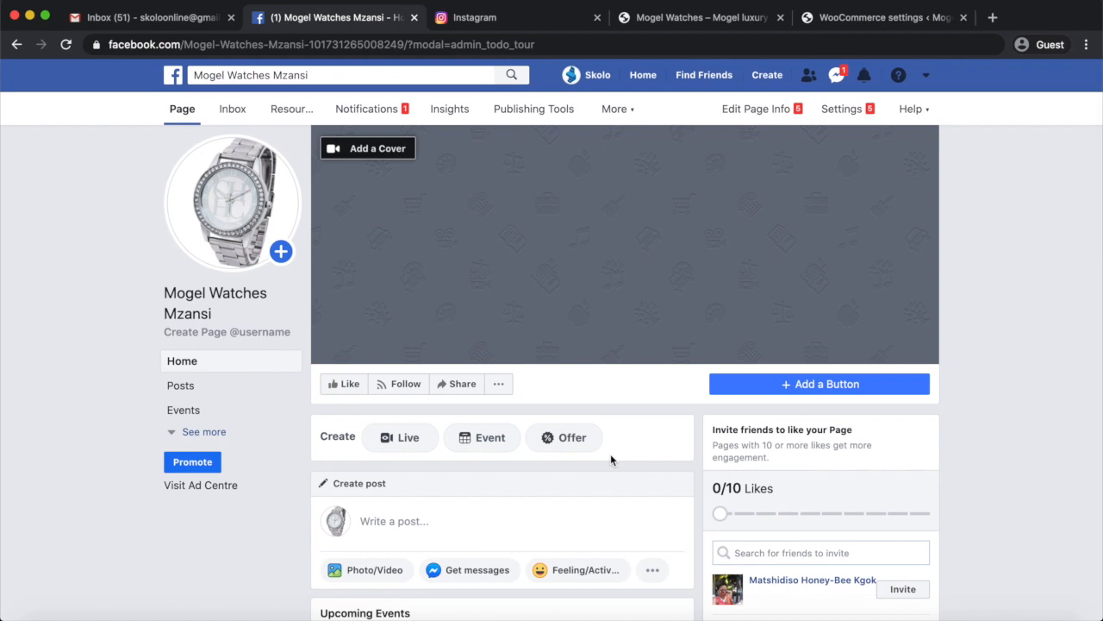
pyautogui.click(495, 21)
pyautogui.scroll(-10, 450, 350)
pyautogui.scroll(10, 451, 356)
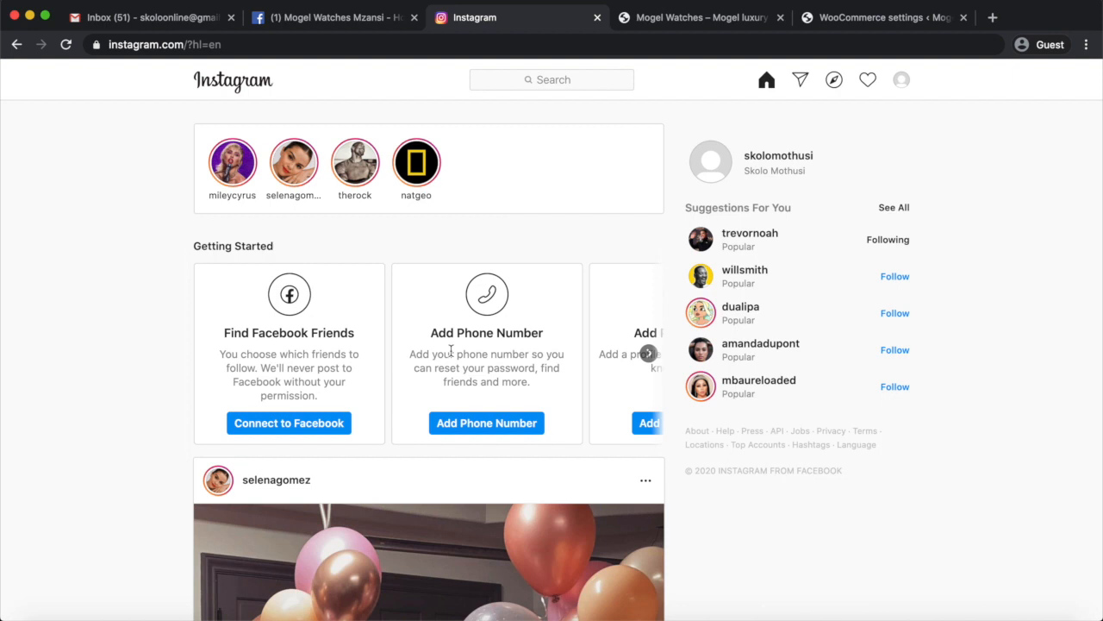
pyautogui.scroll(-5, 803, 540)
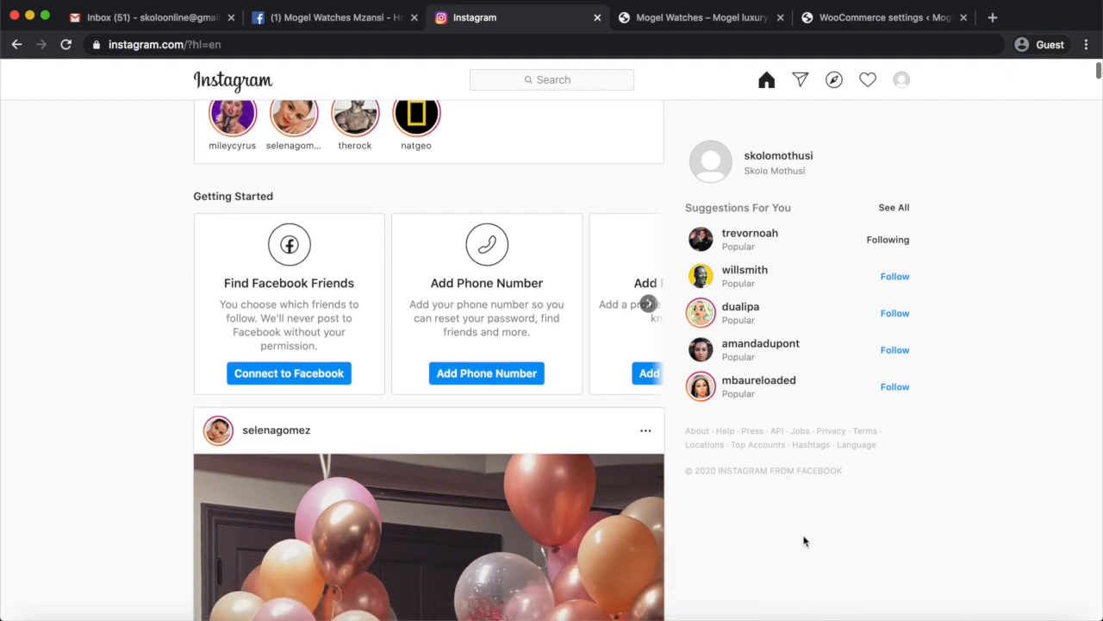
pyautogui.scroll(5, 532, 376)
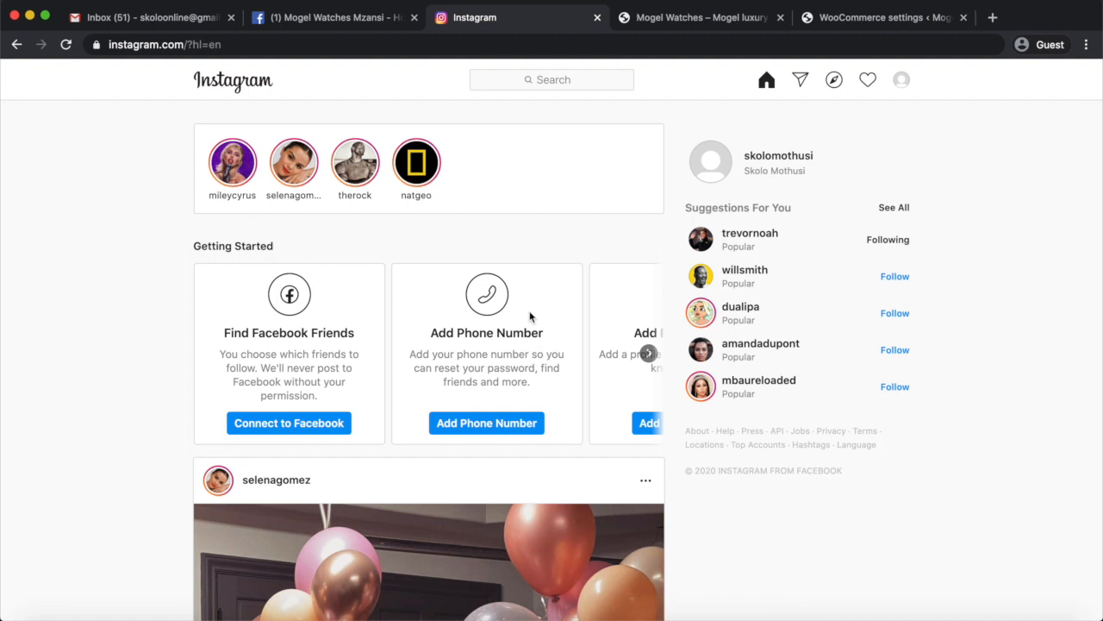
pyautogui.click(350, 19)
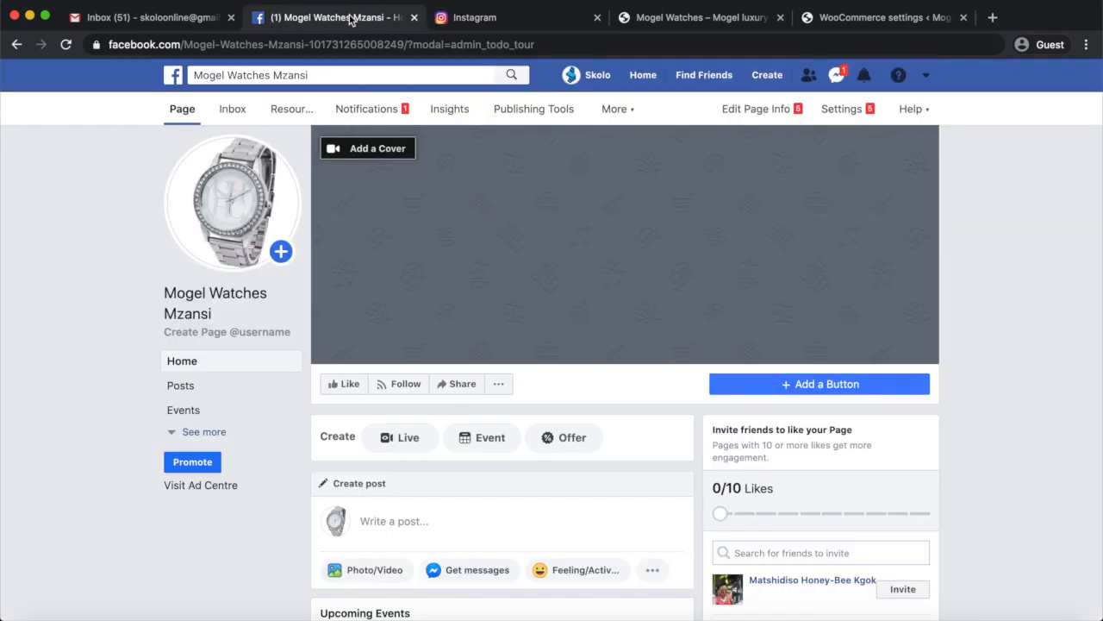
pyautogui.click(507, 19)
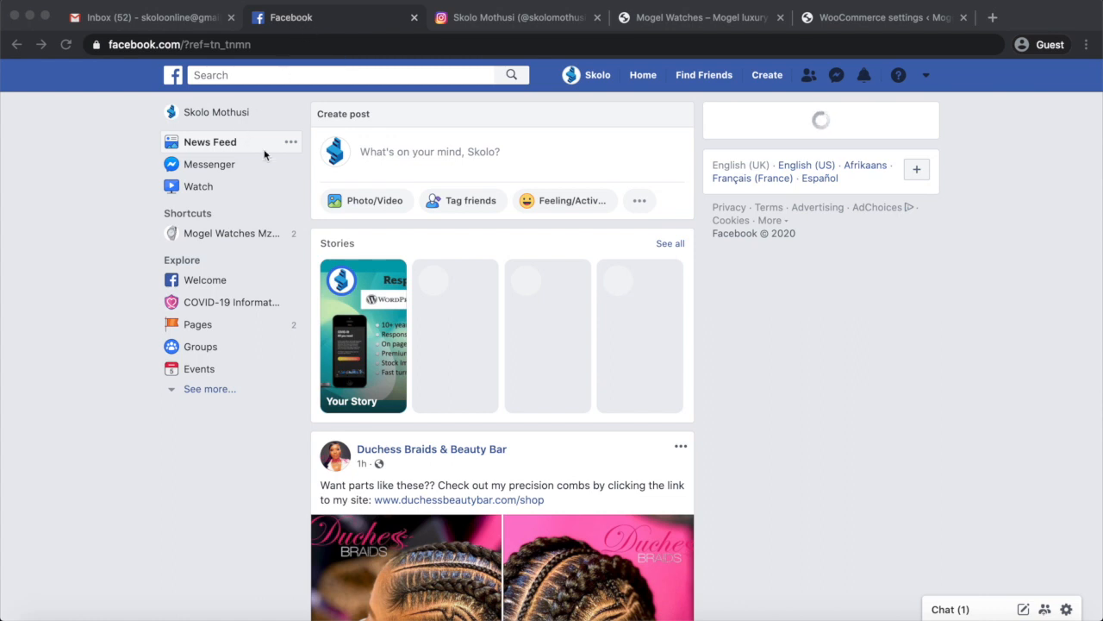
# Open the Mogel Watches Mzansi Page from the Facebook news feed and go to its Instagram connection settings.
pyautogui.click(784, 424)
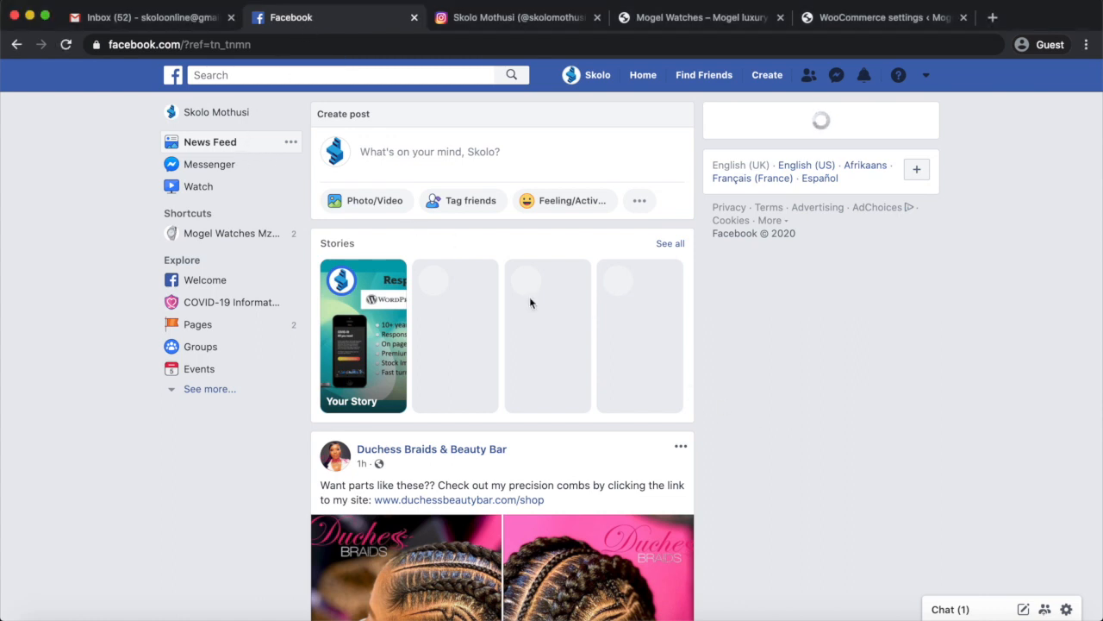
pyautogui.click(233, 239)
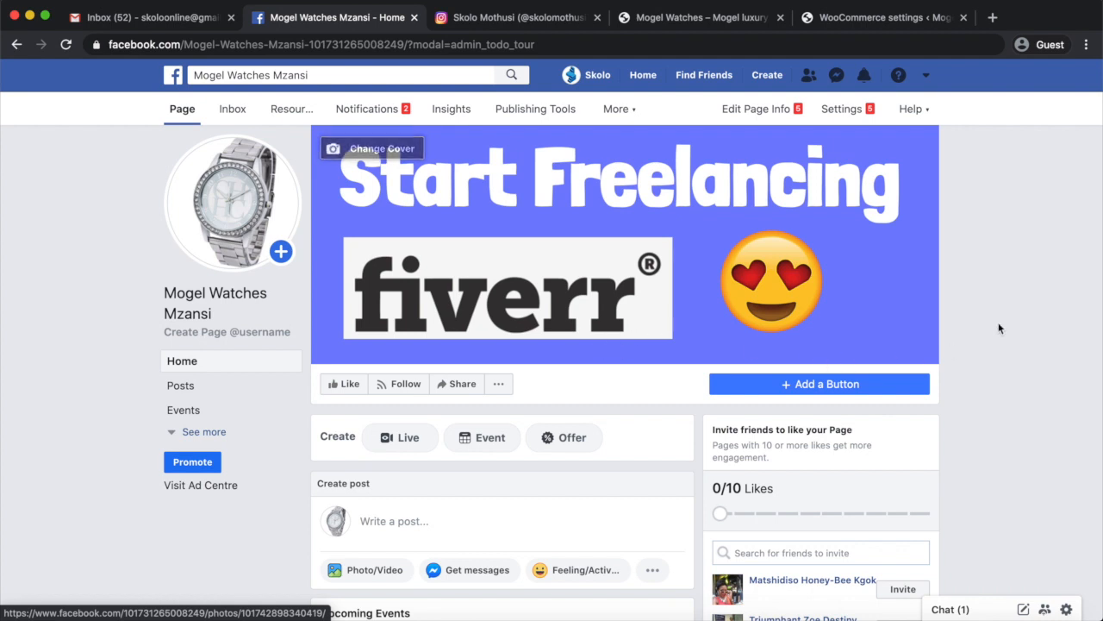
pyautogui.click(849, 112)
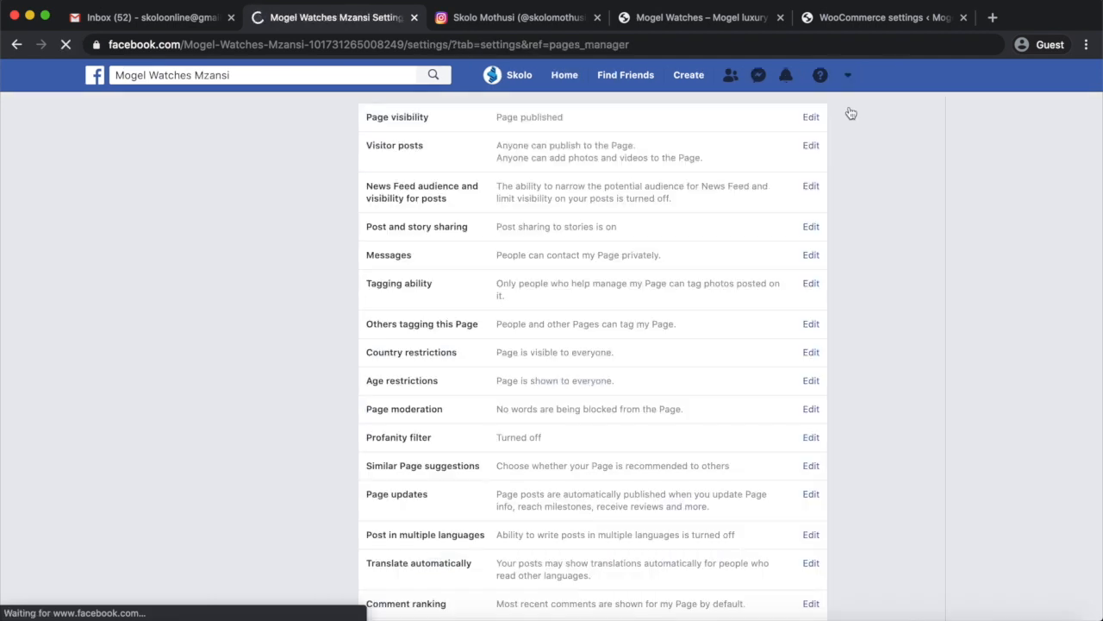
pyautogui.scroll(-2, 952, 304)
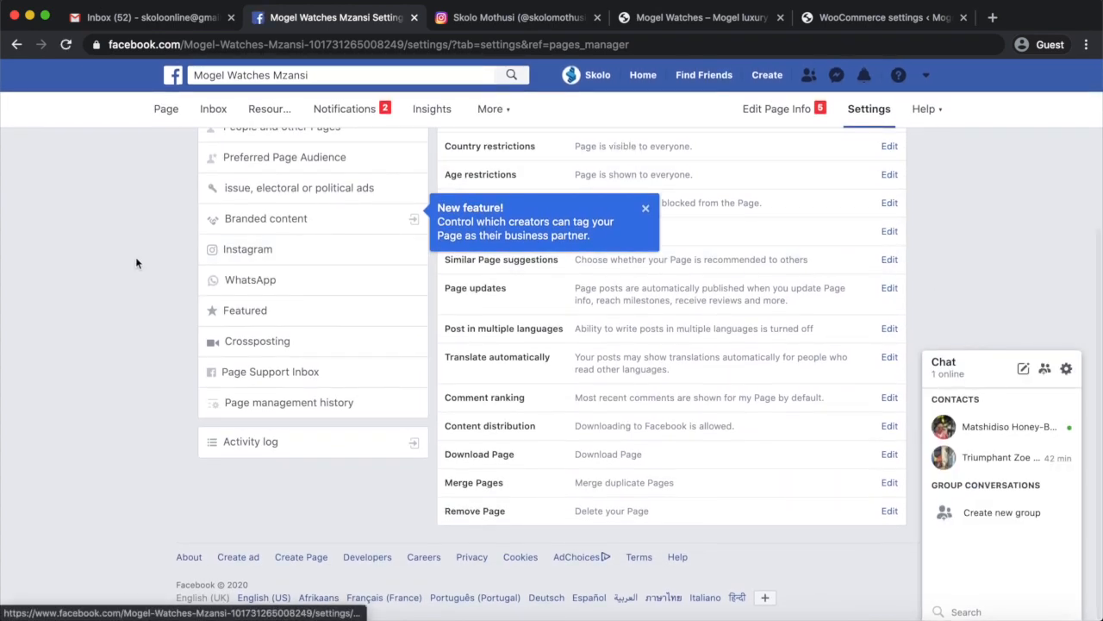
pyautogui.scroll(5, 135, 263)
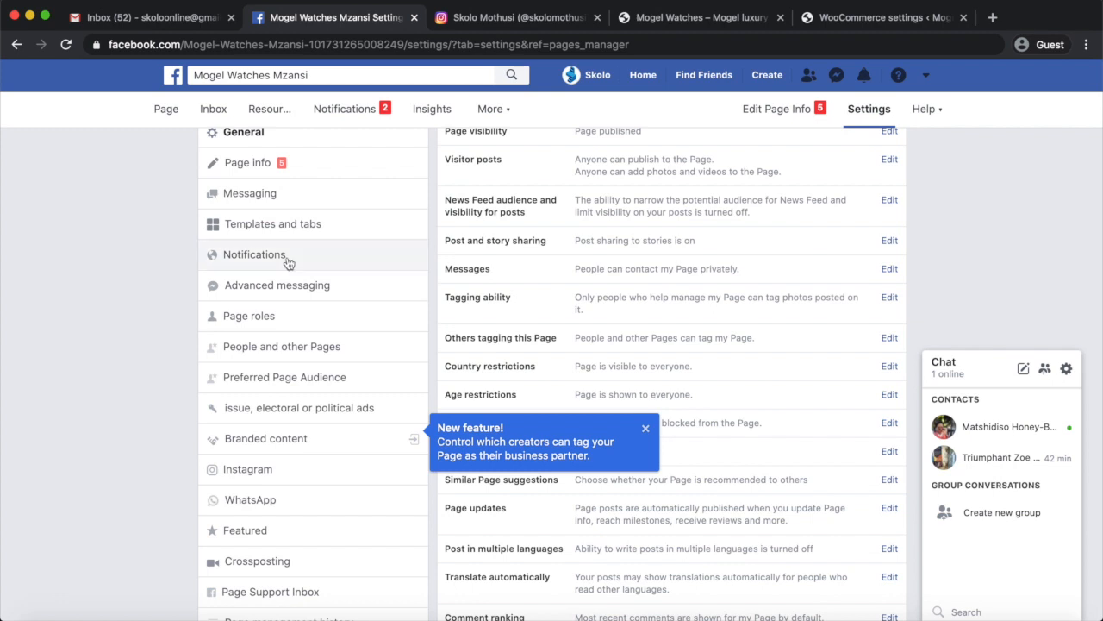
pyautogui.scroll(-2, 305, 492)
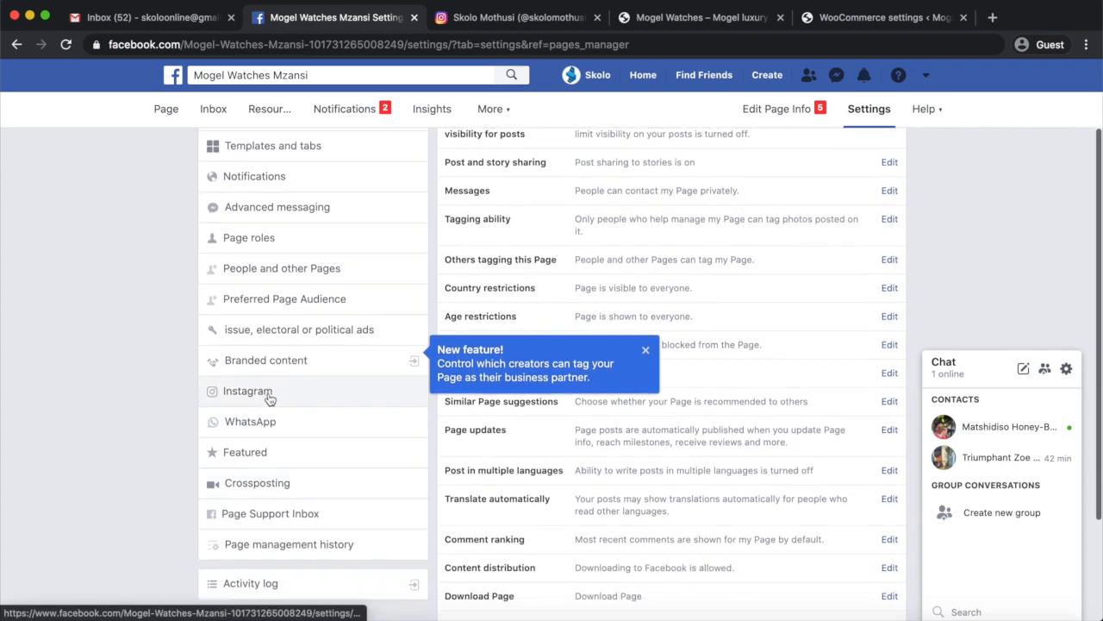
pyautogui.click(271, 393)
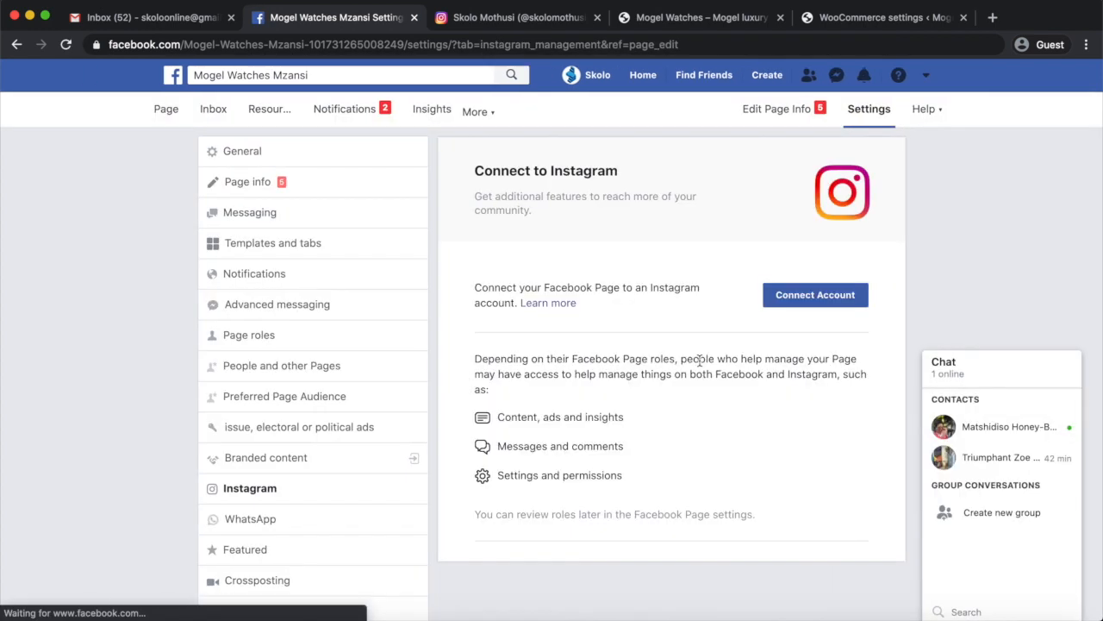
# Connect an Instagram account to the Page by logging in with the account's e-mail and password, without saving the login info.
pyautogui.click(828, 300)
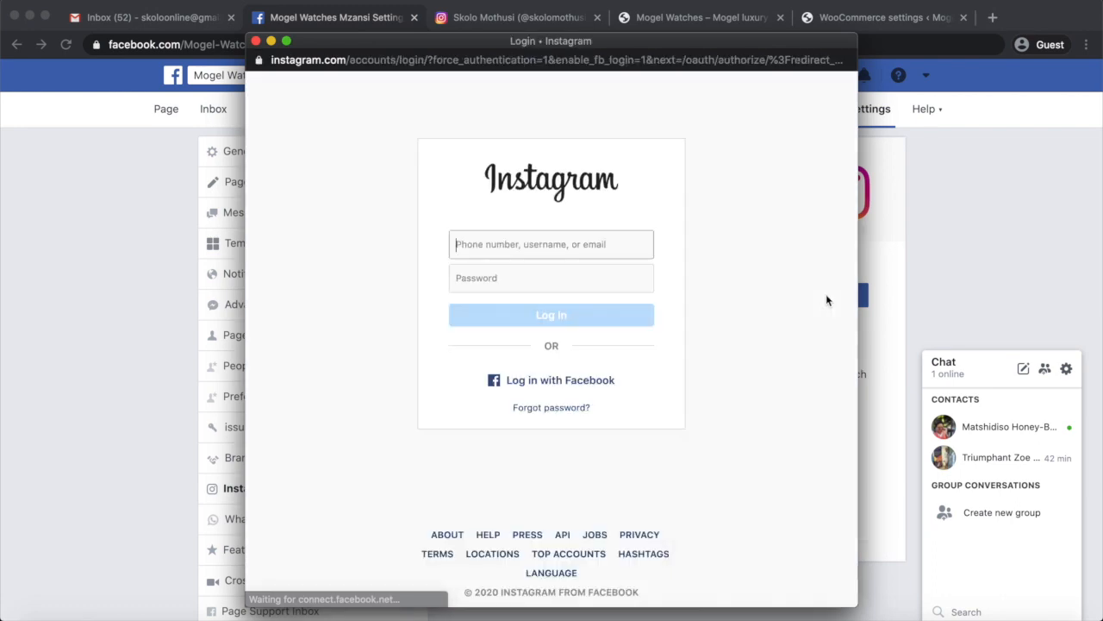
pyautogui.click(566, 248)
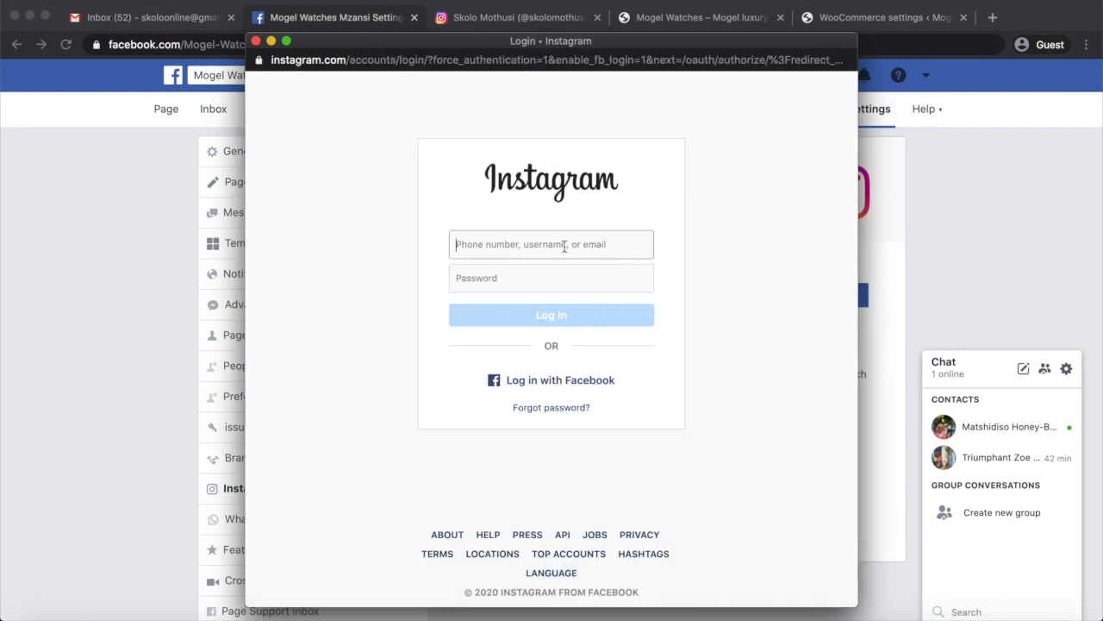
pyautogui.click(529, 278)
pyautogui.write('**********')
pyautogui.click(555, 316)
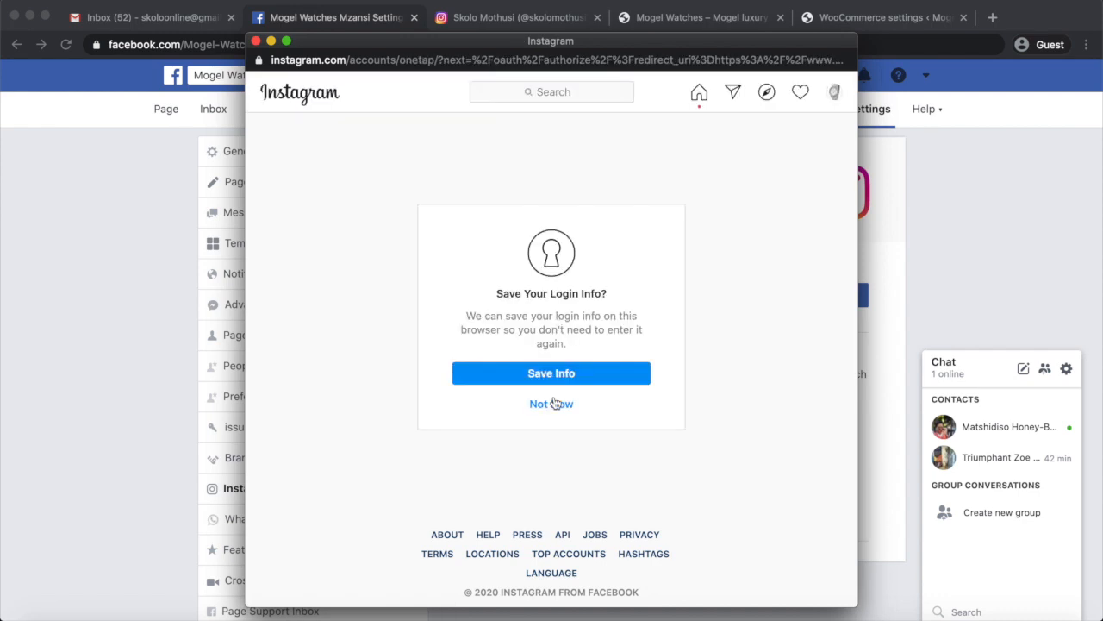
pyautogui.click(555, 401)
pyautogui.click(985, 368)
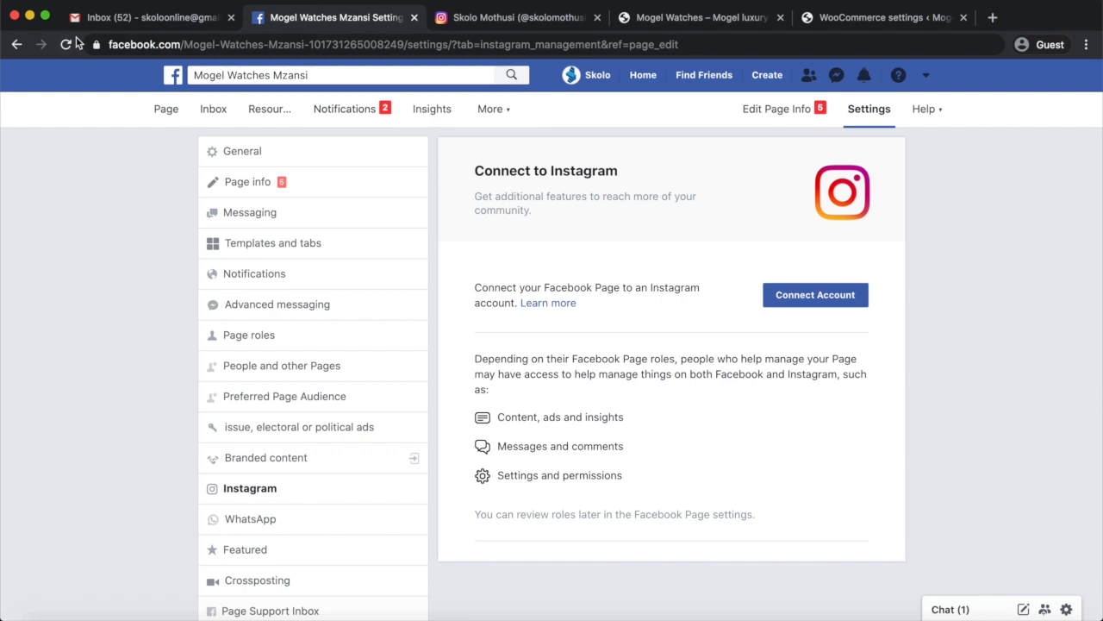
# Reload the Page's Instagram settings and review the connected Instagram account's basic, business contact and private information.
pyautogui.click(68, 45)
pyautogui.click(977, 371)
pyautogui.scroll(-3, 981, 384)
pyautogui.scroll(3, 981, 385)
pyautogui.scroll(-3, 980, 384)
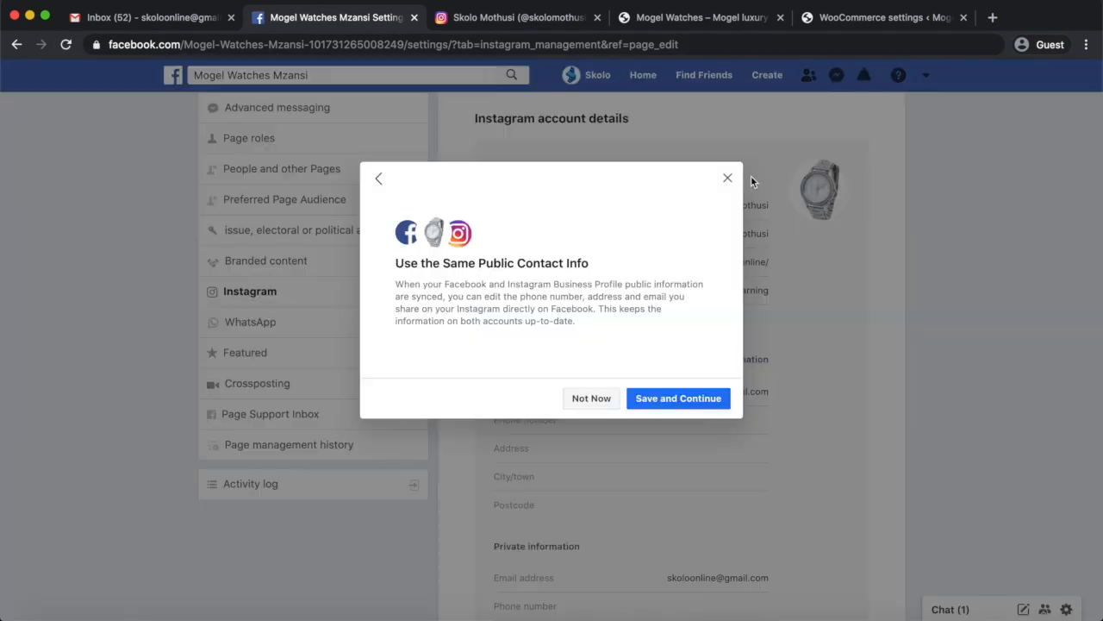
pyautogui.click(728, 177)
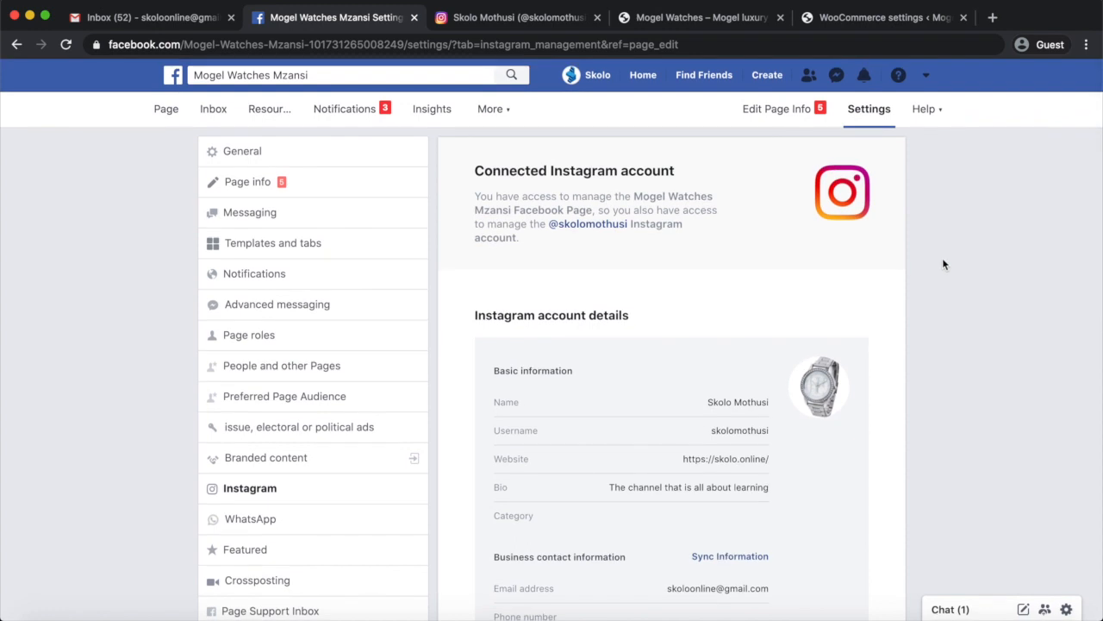
pyautogui.scroll(-5, 939, 276)
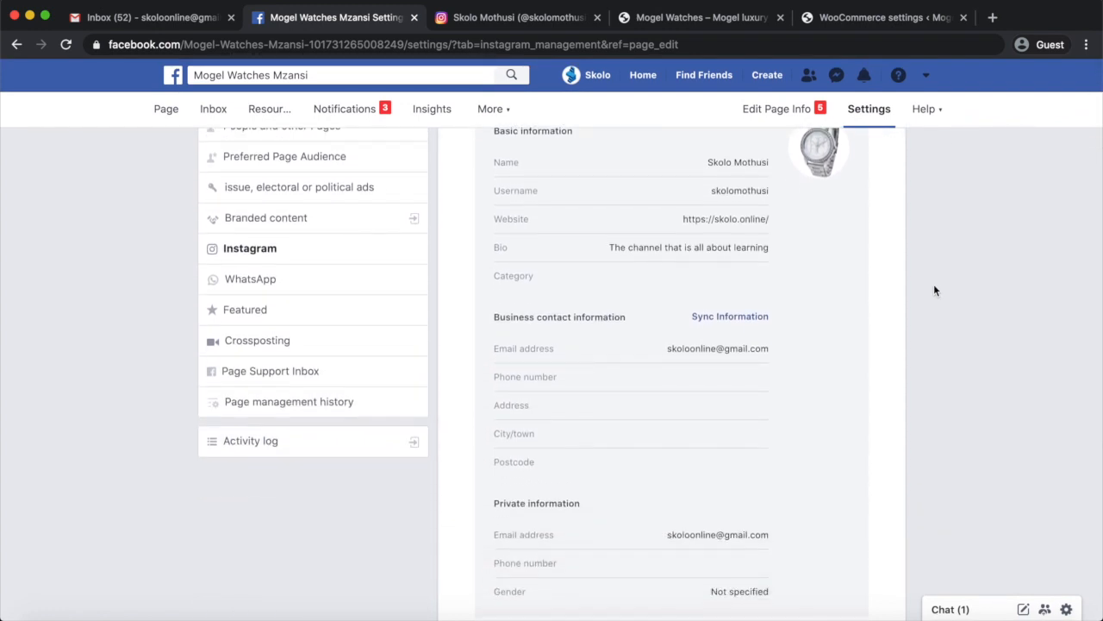
pyautogui.scroll(2, 934, 291)
pyautogui.scroll(1, 933, 290)
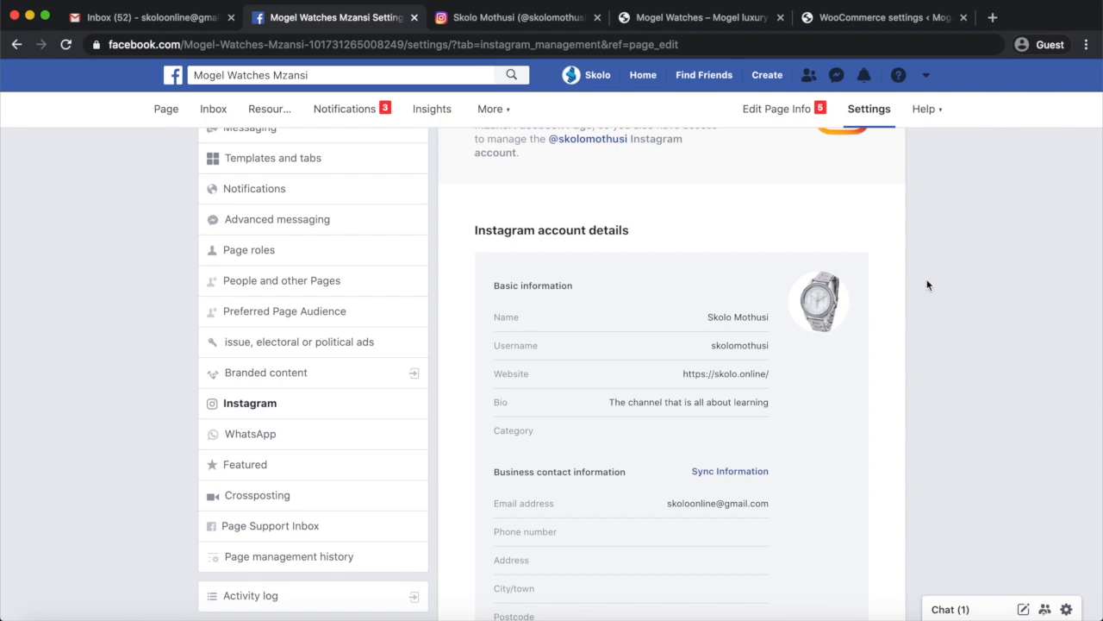
pyautogui.scroll(2, 928, 284)
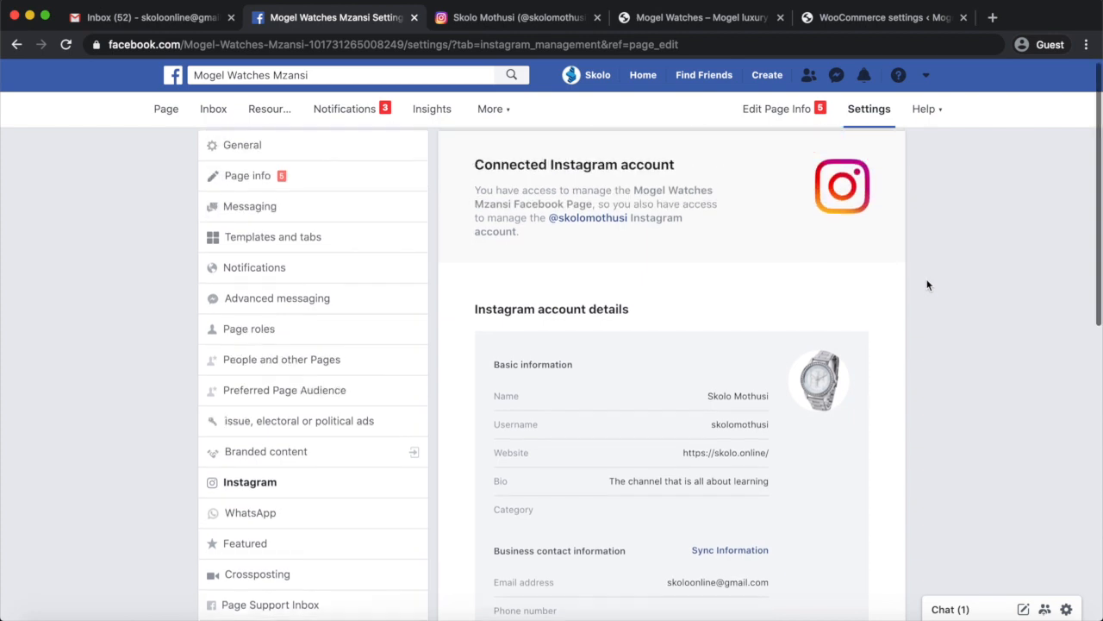
# Return to the Mogel Watches Mzansi Page's home view and look it over.
pyautogui.click(171, 109)
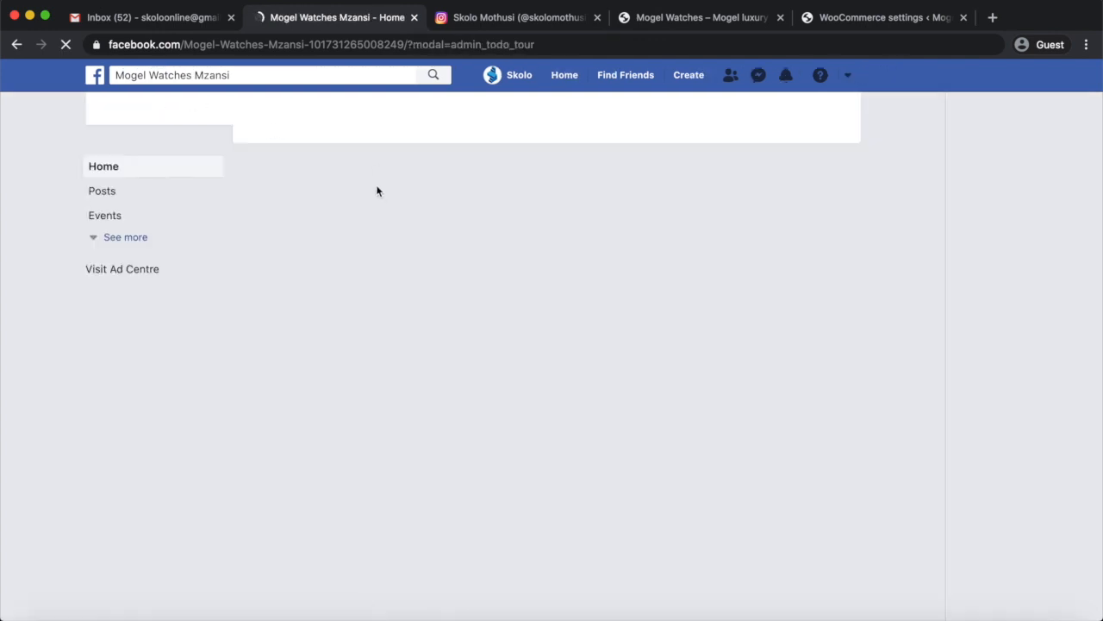
pyautogui.scroll(-3, 436, 448)
pyautogui.scroll(4, 439, 460)
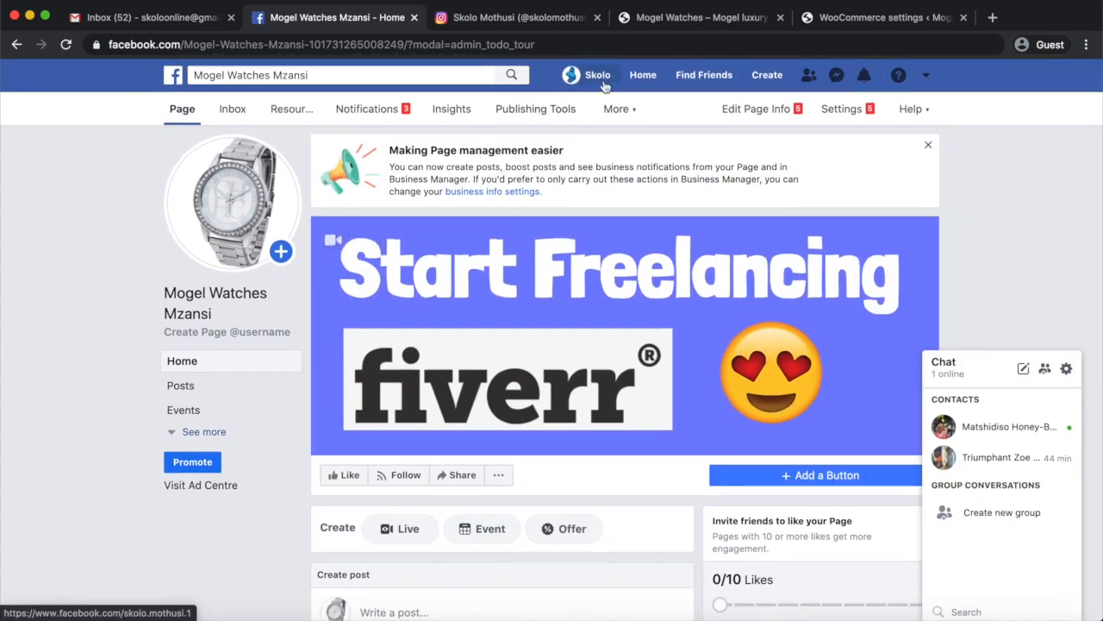
# Switch to the store's WordPress admin and open the configuration of the installed Facebook for WooCommerce plugin.
pyautogui.click(690, 21)
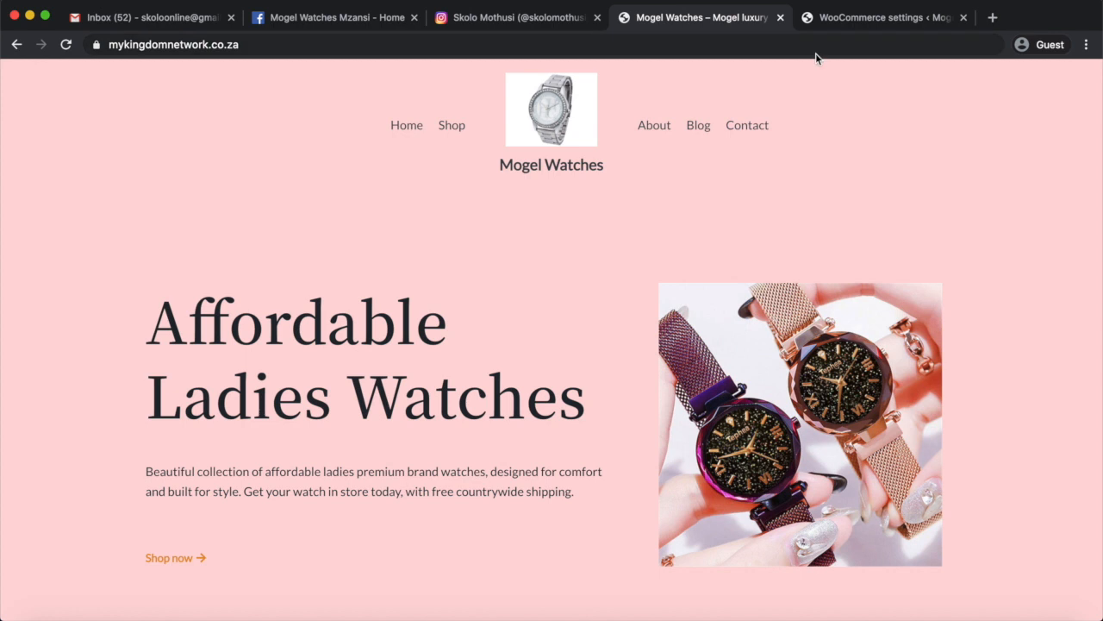
pyautogui.click(834, 19)
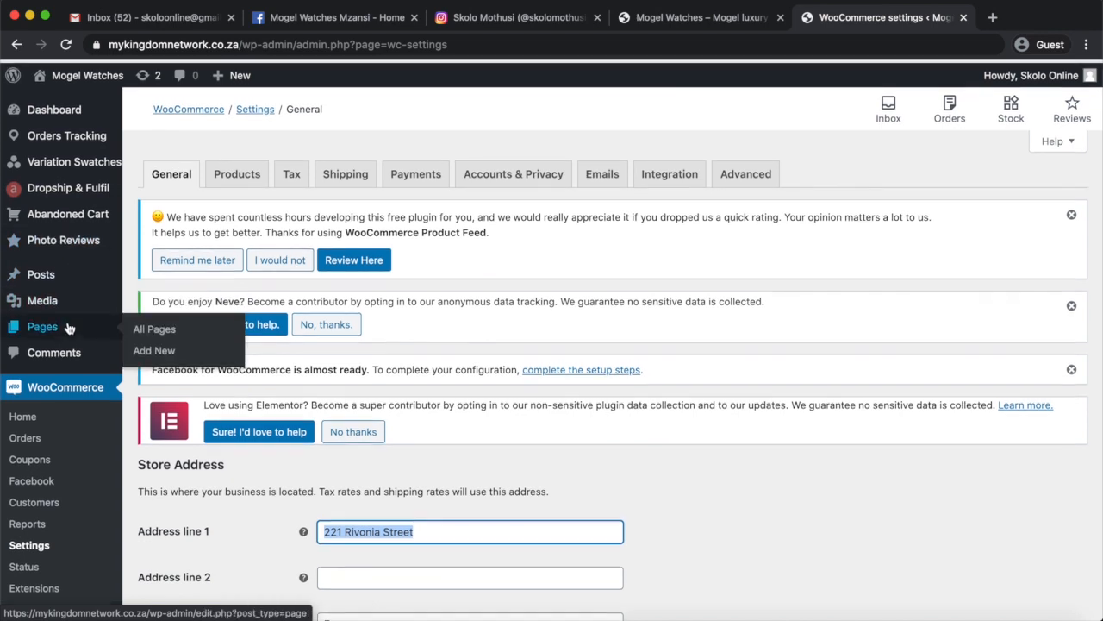
pyautogui.scroll(-5, 69, 325)
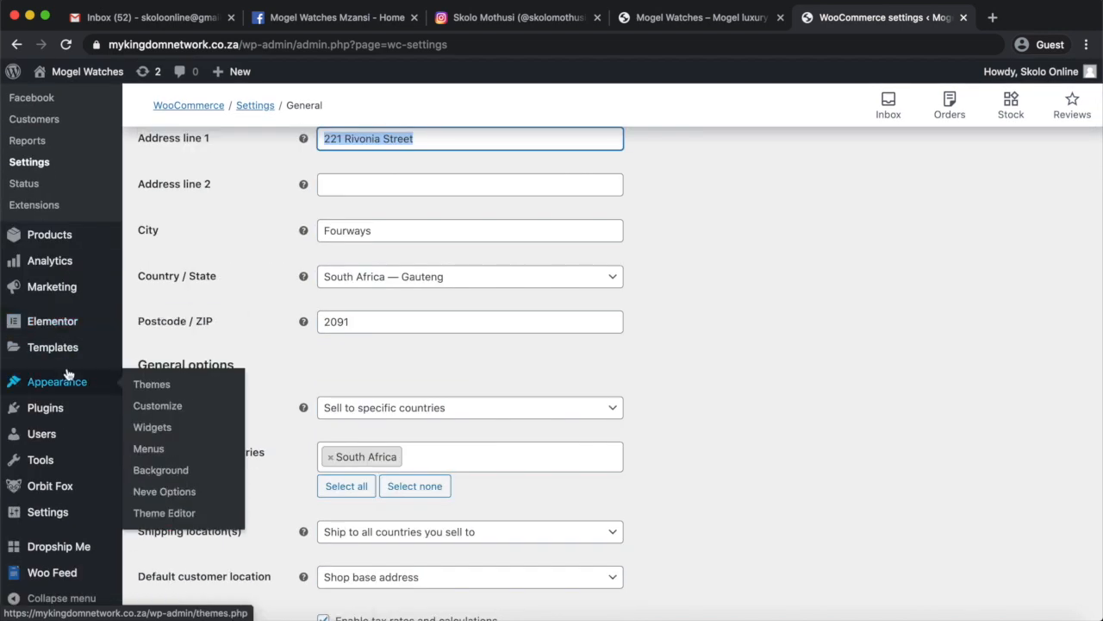
pyautogui.scroll(5, 69, 373)
pyautogui.scroll(3, 68, 373)
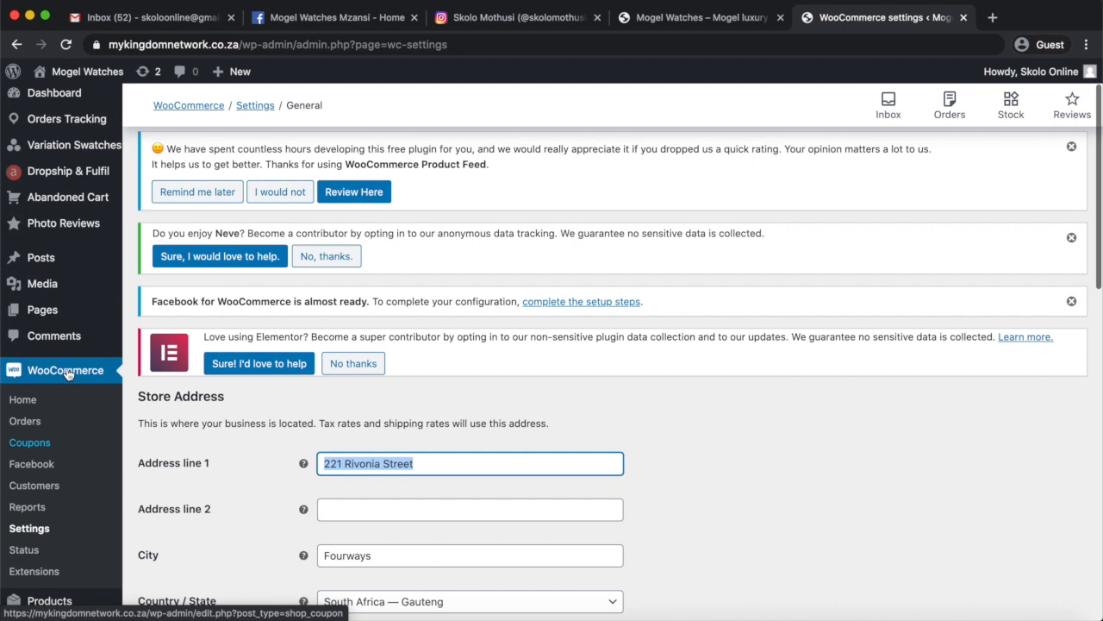
pyautogui.scroll(-4, 68, 373)
pyautogui.scroll(-2, 68, 373)
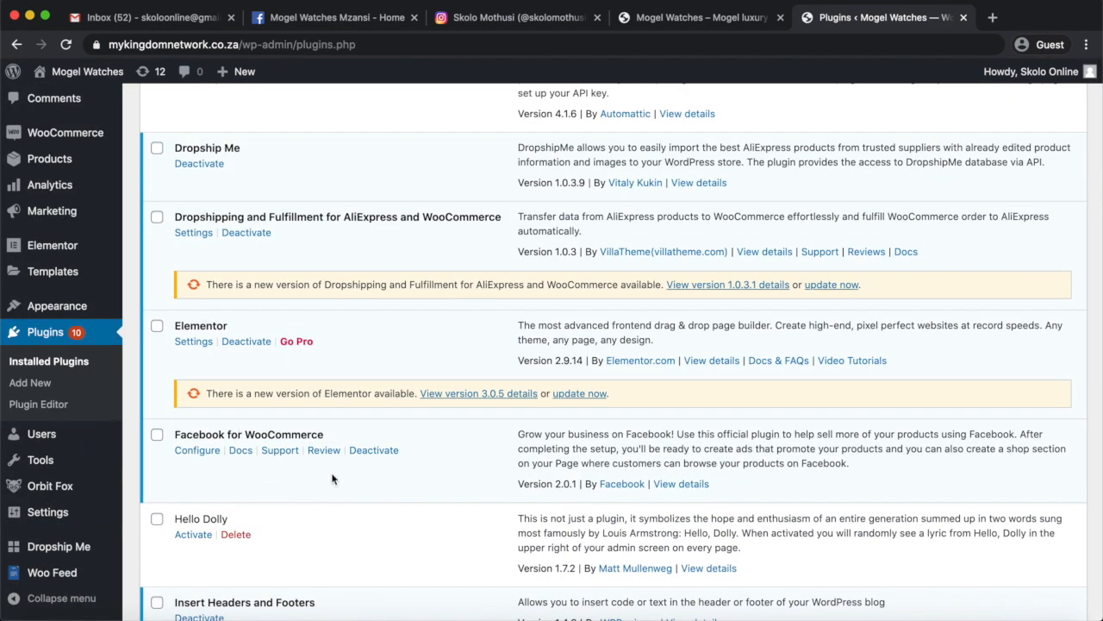
pyautogui.scroll(-1, 322, 500)
pyautogui.click(197, 412)
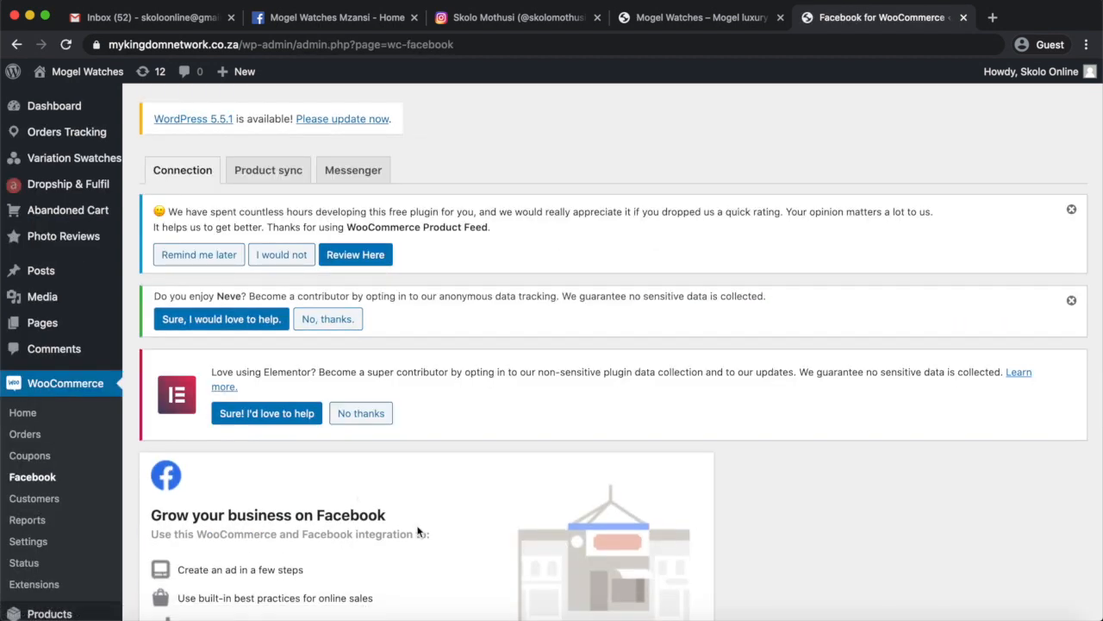
# Start connecting the store to Facebook with the logged-in account and proceed past the WooCommerce Extension V2 introduction.
pyautogui.scroll(-6, 420, 528)
pyautogui.click(208, 355)
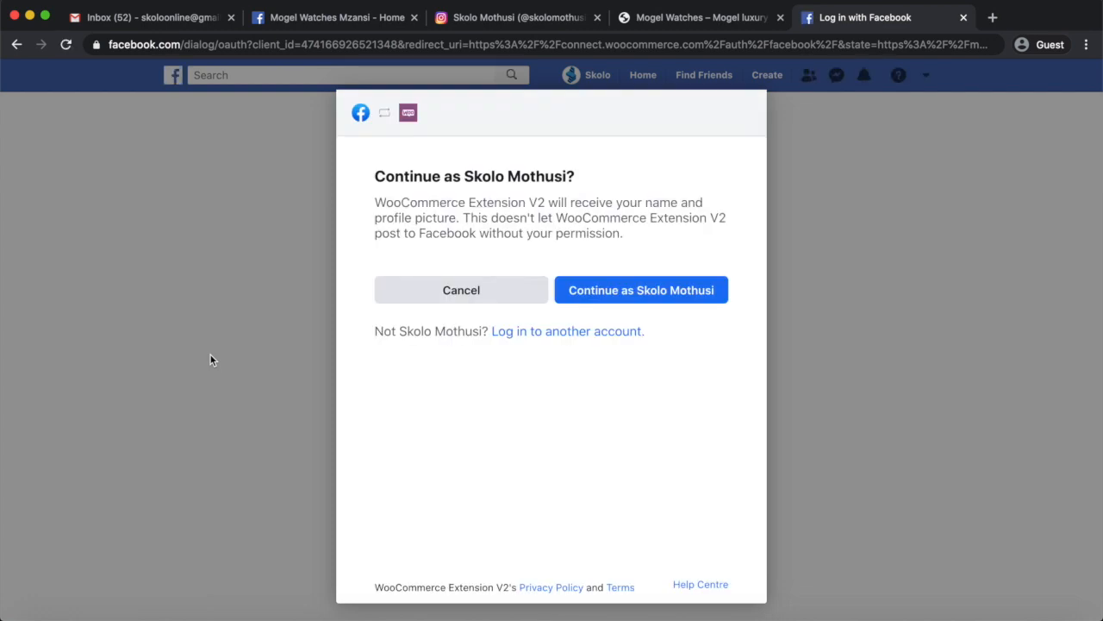
pyautogui.click(617, 289)
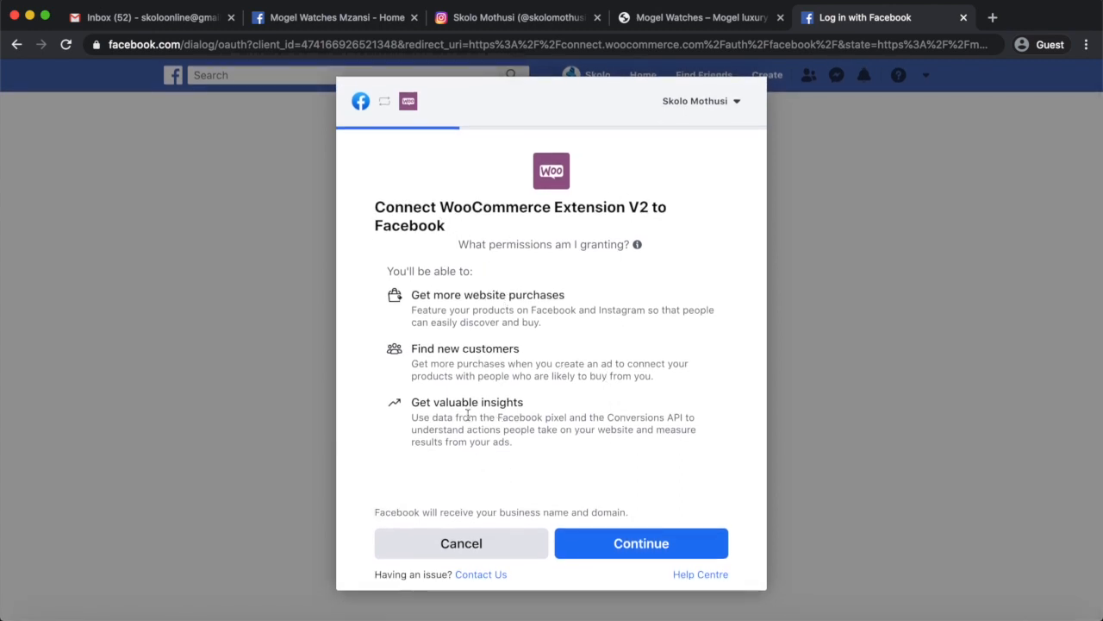
pyautogui.click(630, 543)
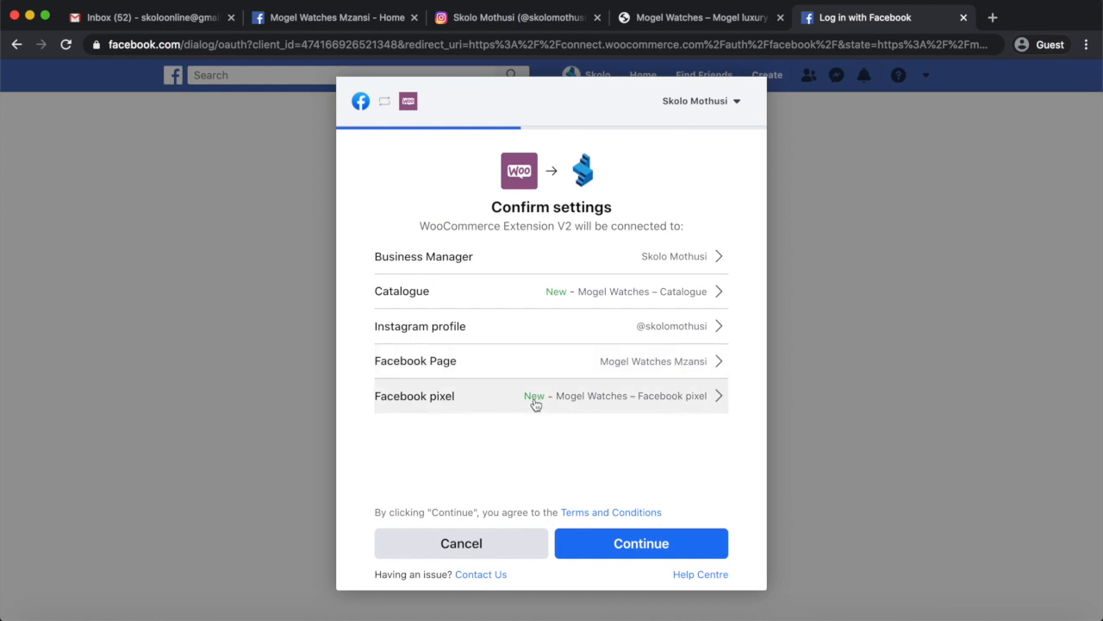
# Confirm the connection with the Mogel Watches Mzansi Page, new catalogue and new pixel, and allow the extension to use the listed business.
pyautogui.click(637, 550)
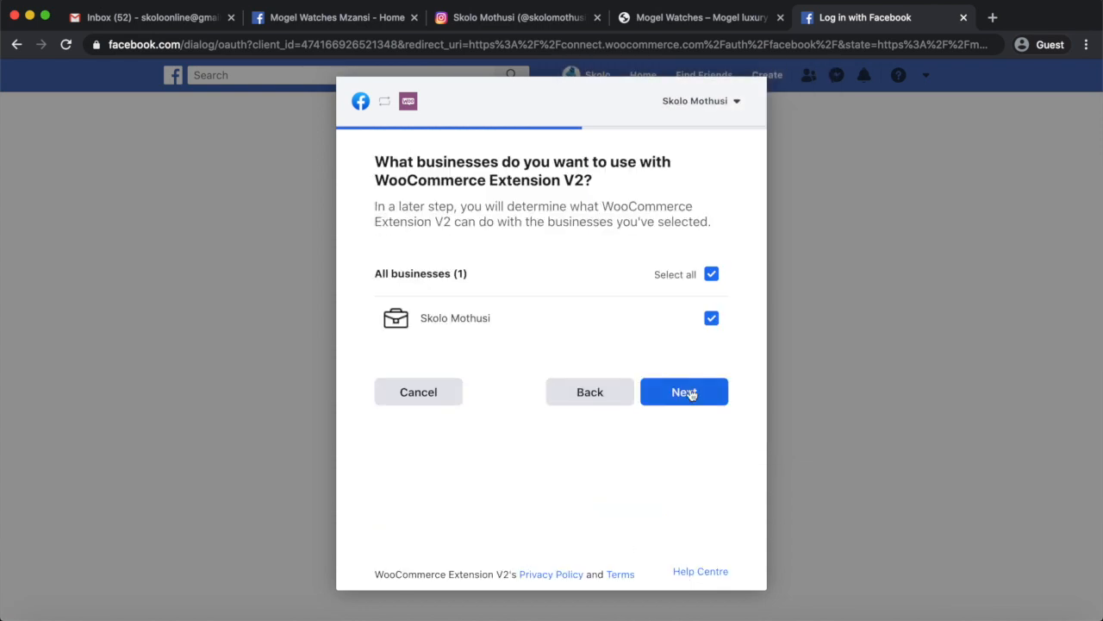
pyautogui.click(690, 393)
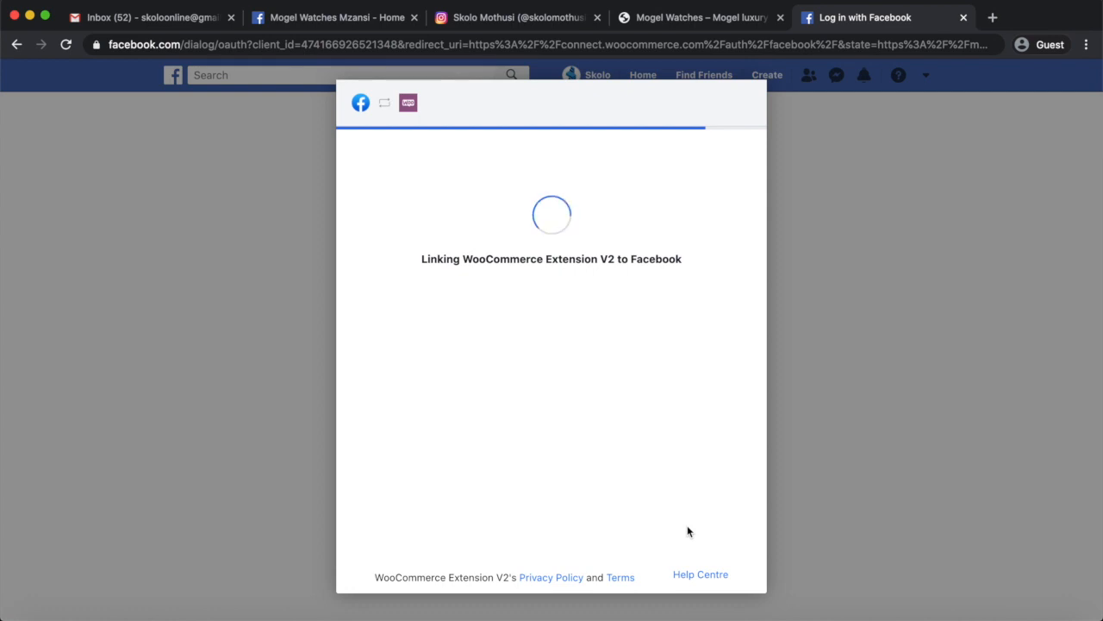
pyautogui.click(551, 557)
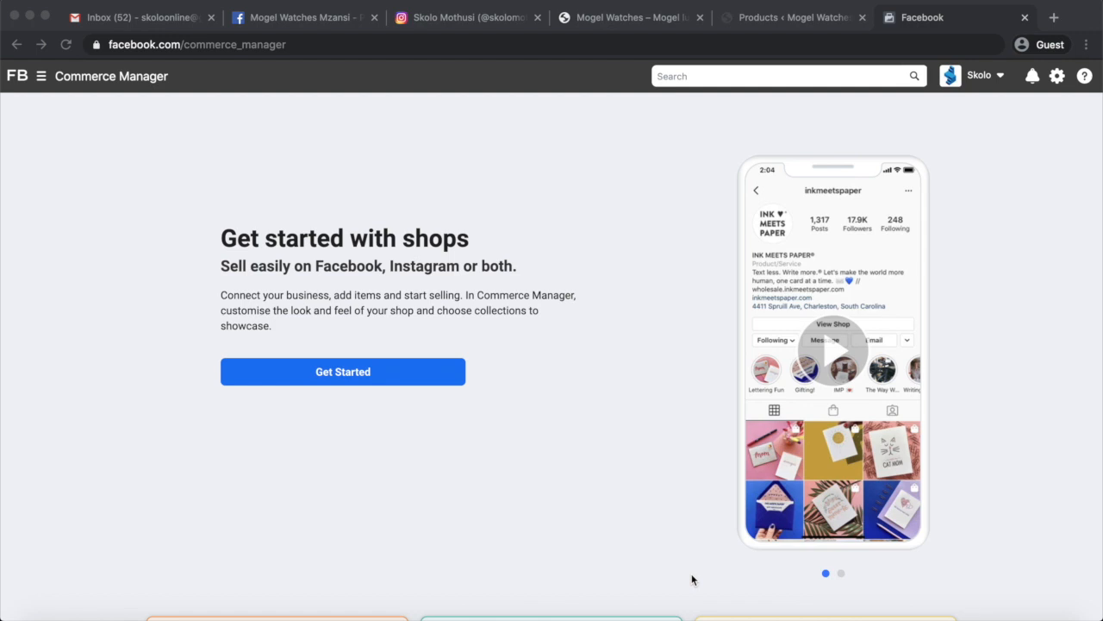
# Start creating a shop in Commerce Manager, choosing Your website as the place where customers complete their purchase.
pyautogui.click(310, 44)
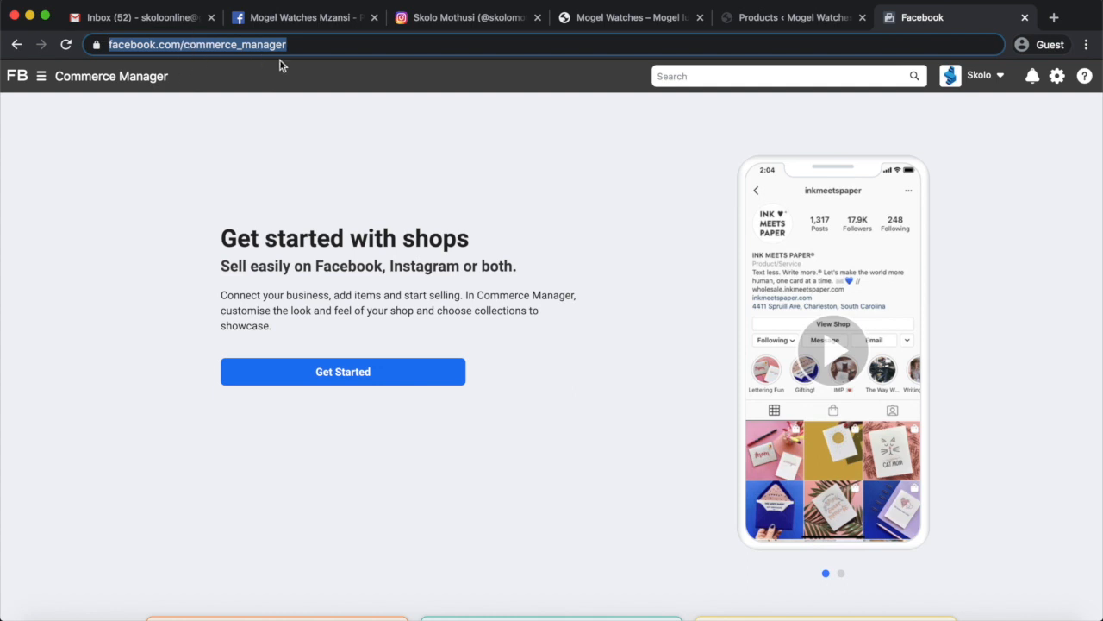
pyautogui.click(322, 195)
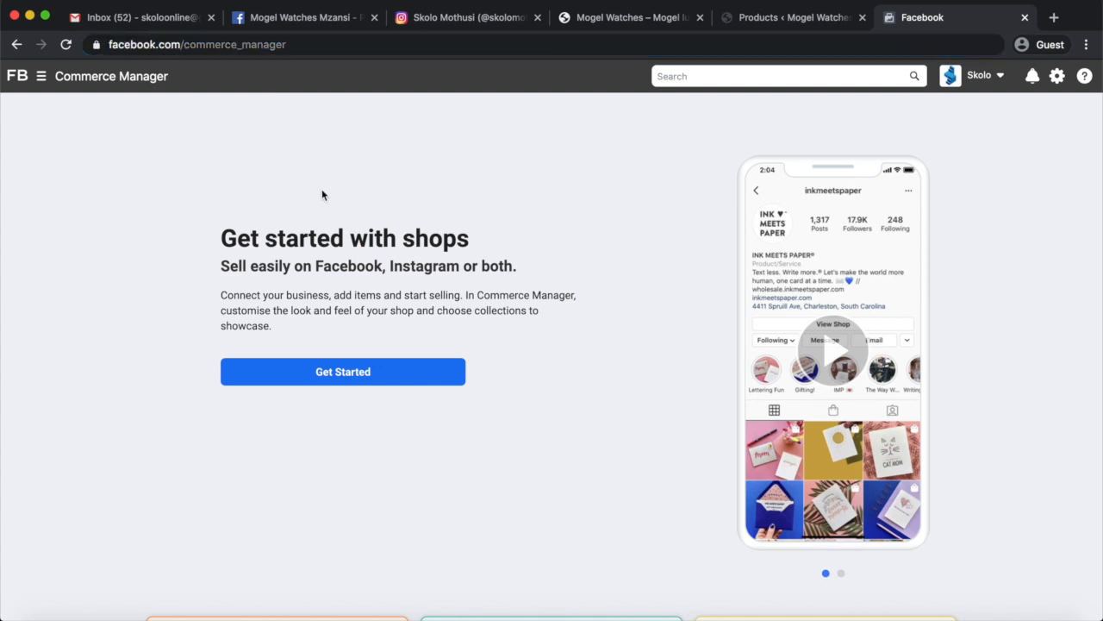
pyautogui.click(349, 373)
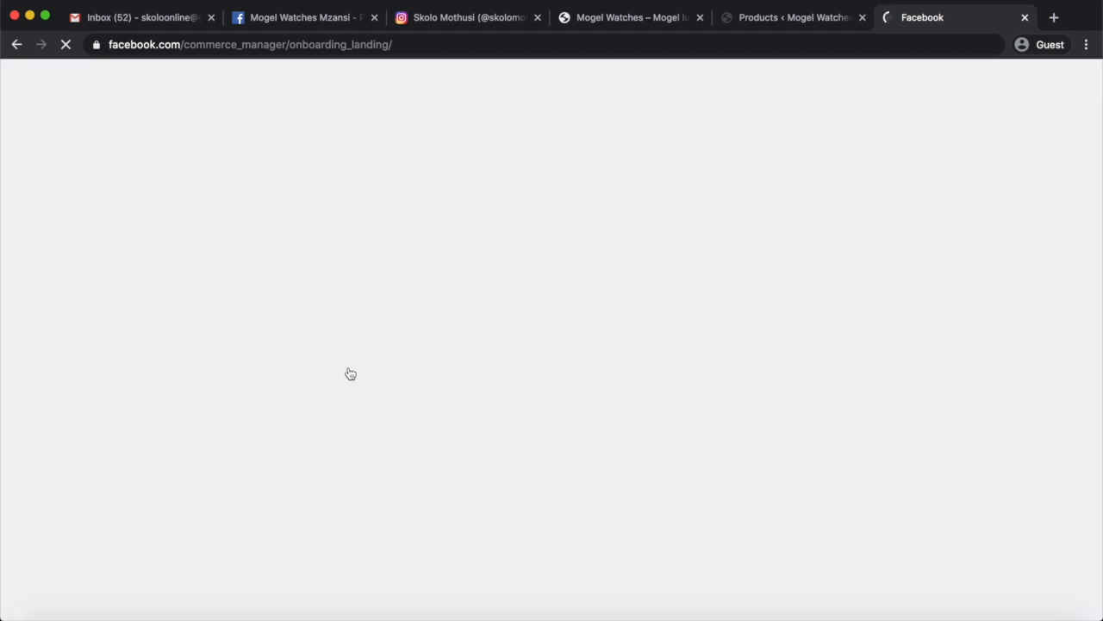
pyautogui.scroll(-3, 357, 406)
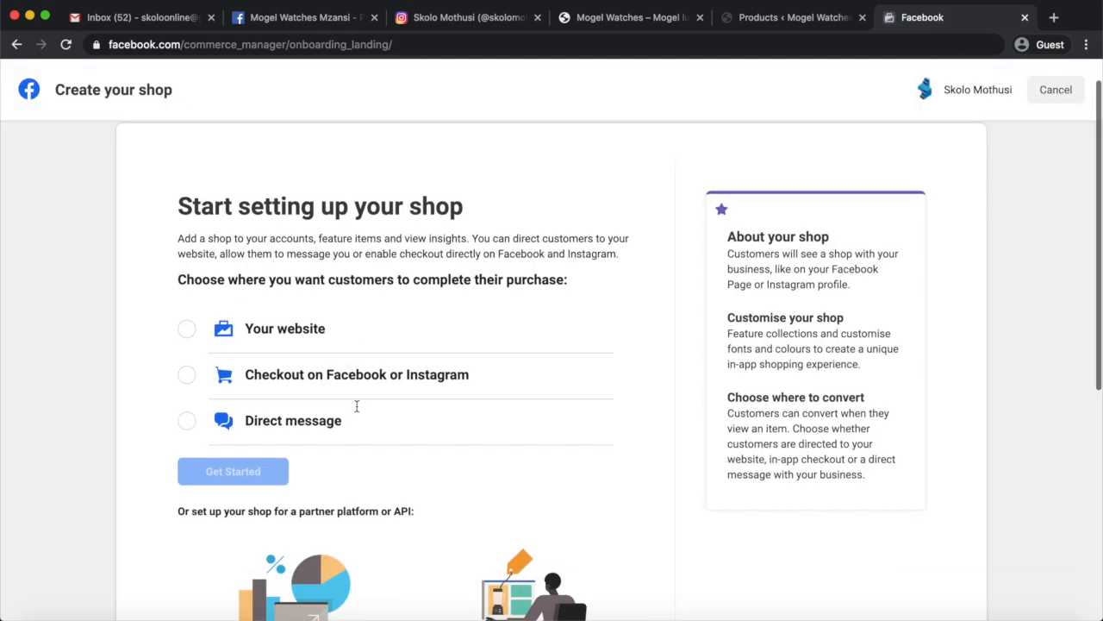
pyautogui.scroll(1, 357, 412)
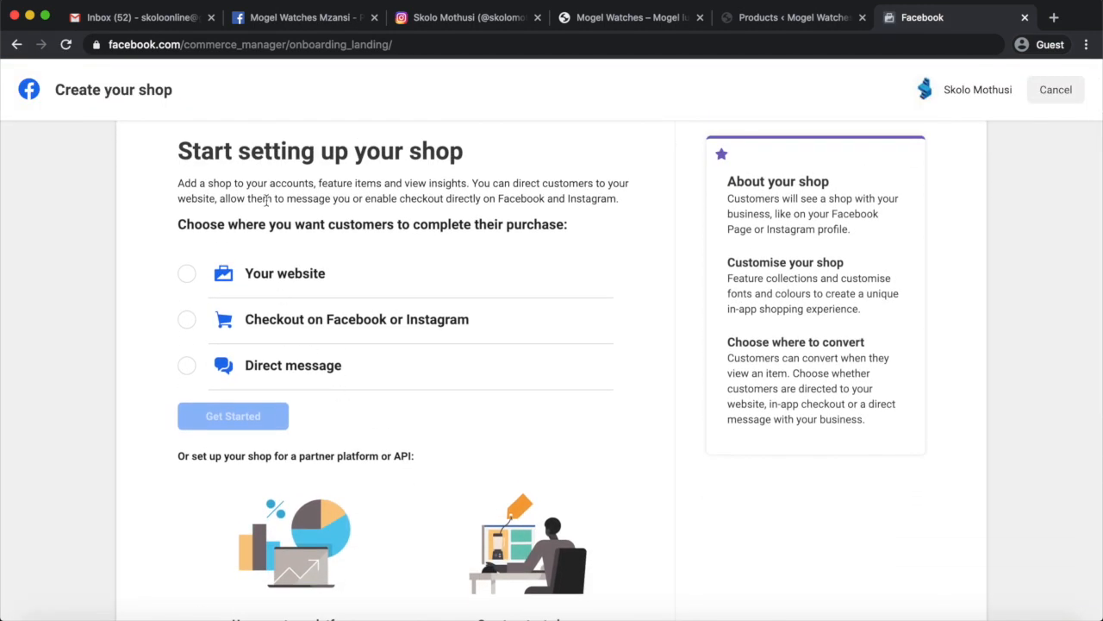
pyautogui.click(190, 281)
pyautogui.scroll(-3, 272, 369)
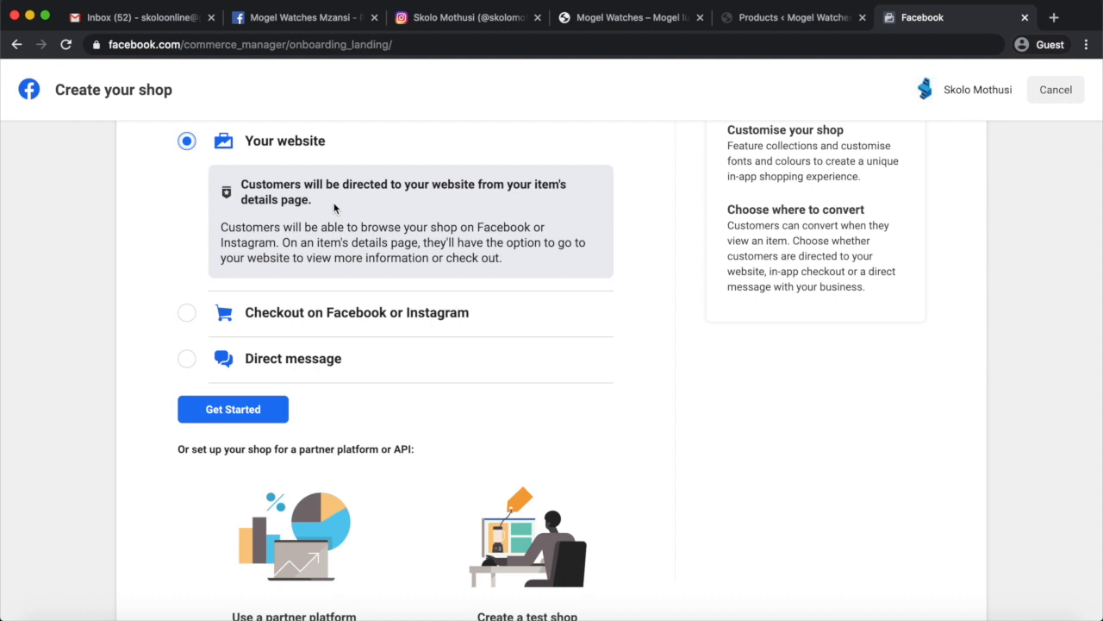
pyautogui.click(241, 410)
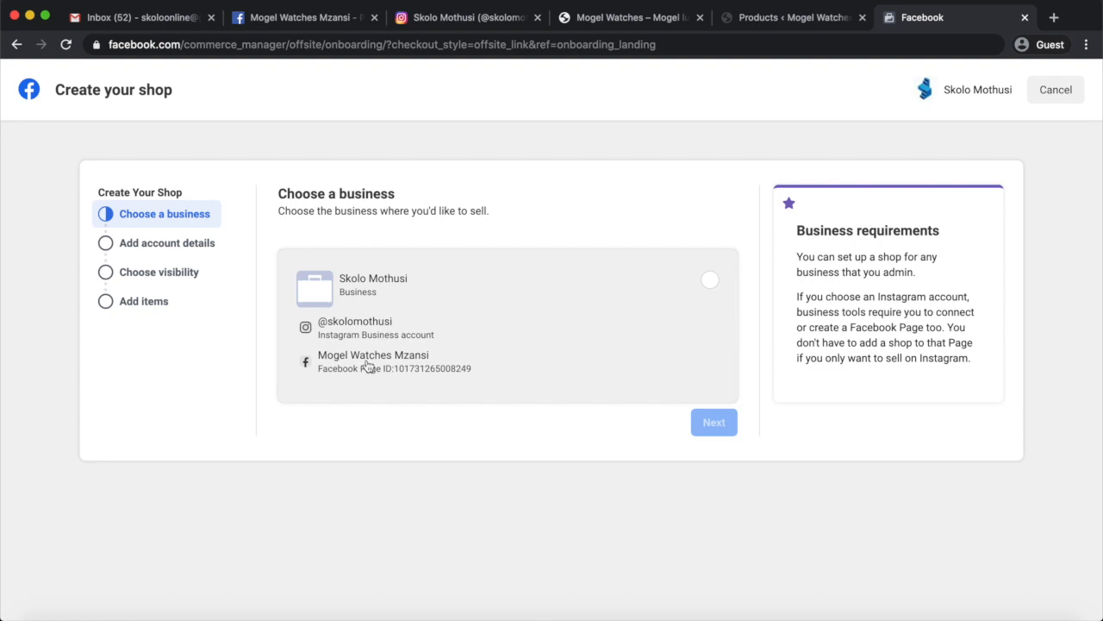
# Choose the business linked to the Mogel Watches Mzansi Page and accept the preset commerce account details.
pyautogui.click(710, 280)
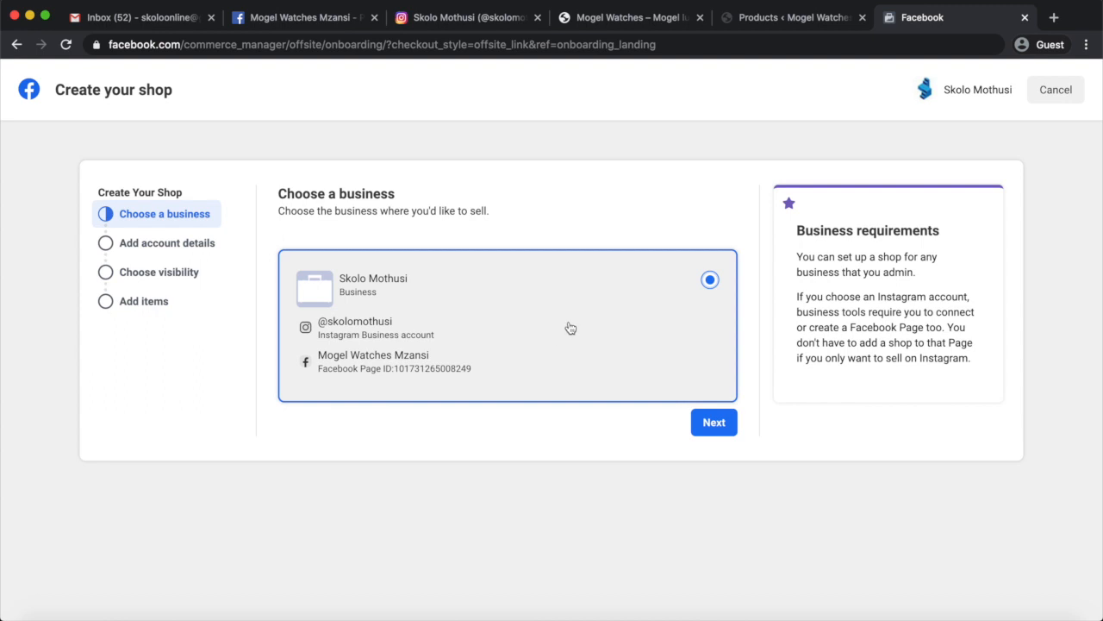
pyautogui.click(716, 422)
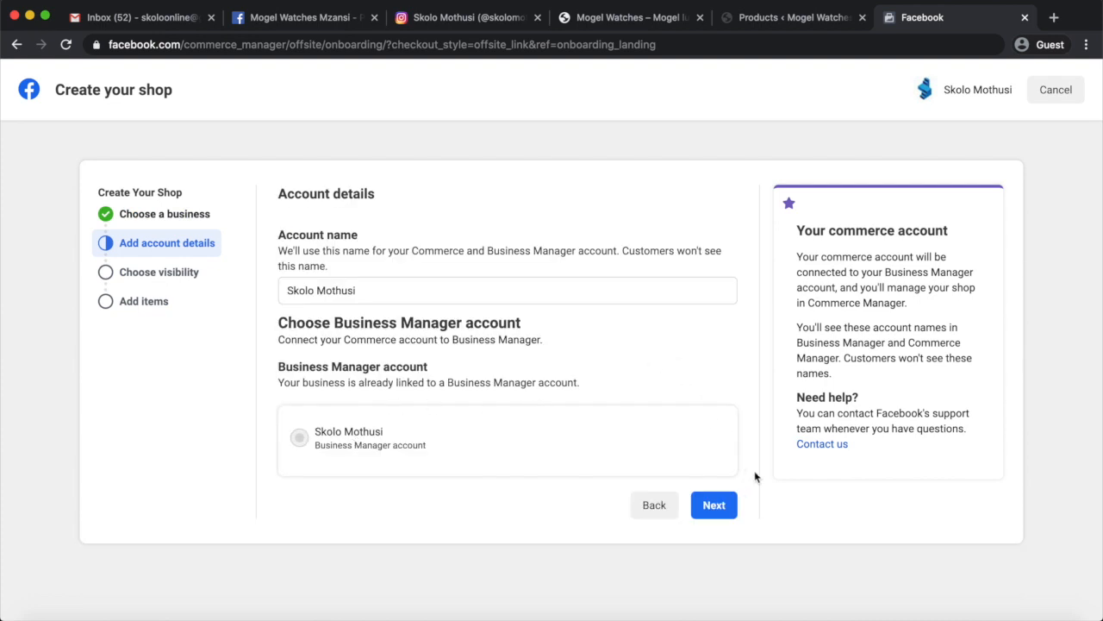
pyautogui.click(715, 509)
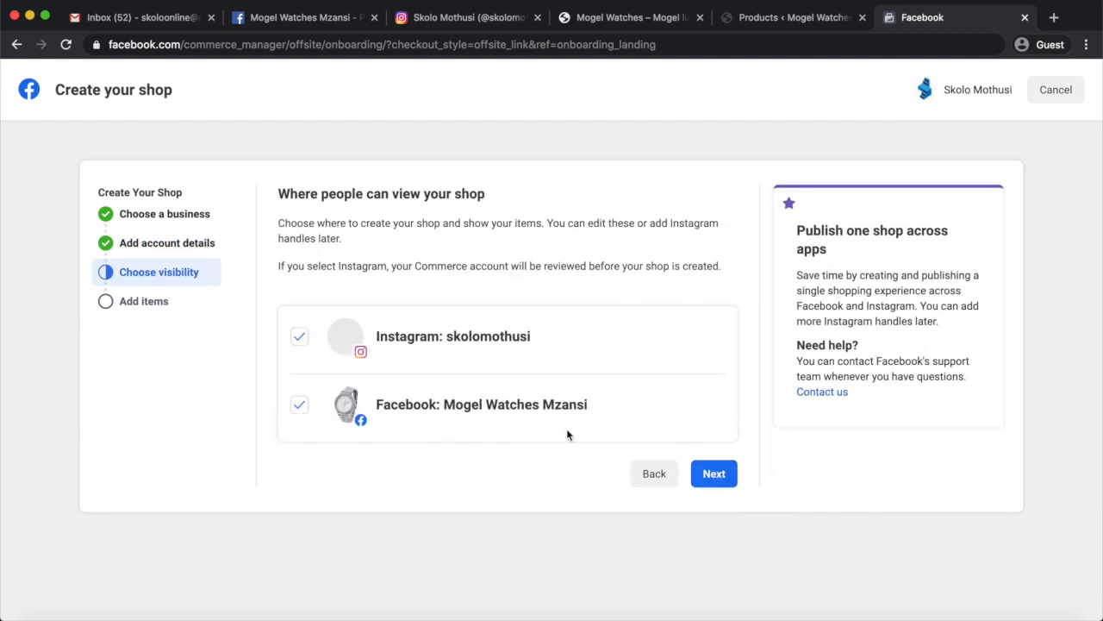
# Keep the shop visible on both Instagram and the Mogel Watches Mzansi Page, and choose Mogel Watches – Catalogue for its items.
pyautogui.click(298, 338)
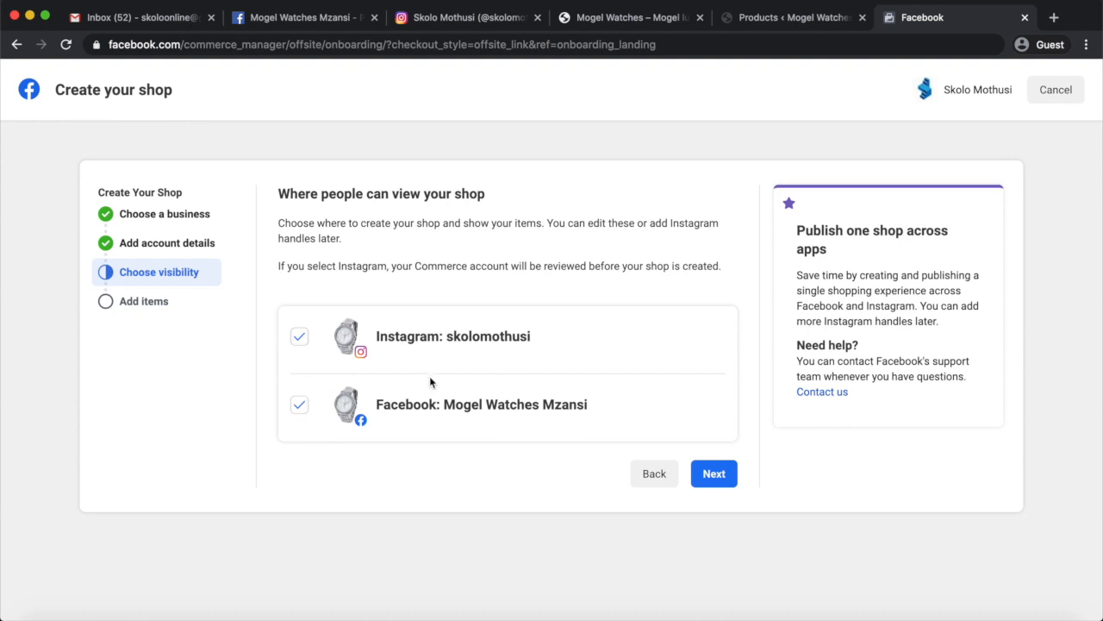
pyautogui.click(714, 473)
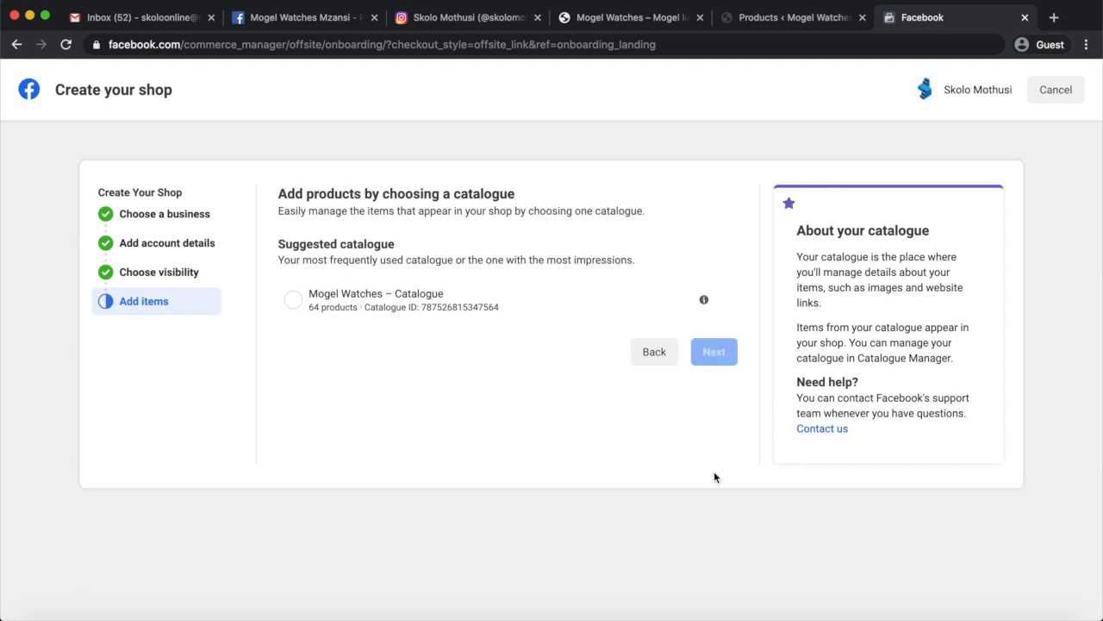
pyautogui.click(294, 300)
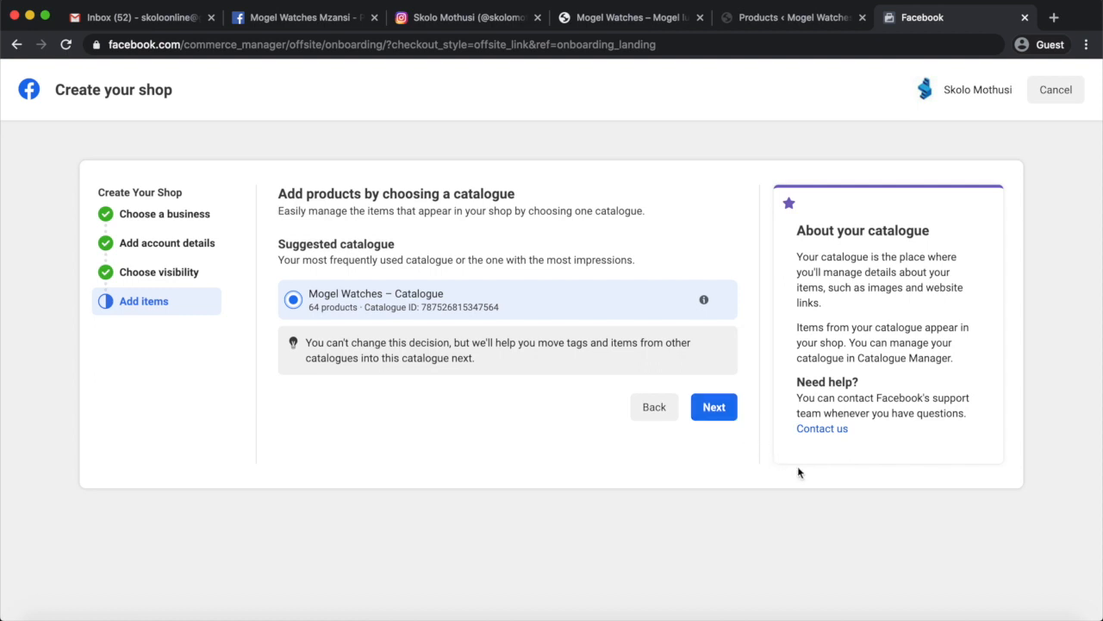
pyautogui.click(729, 417)
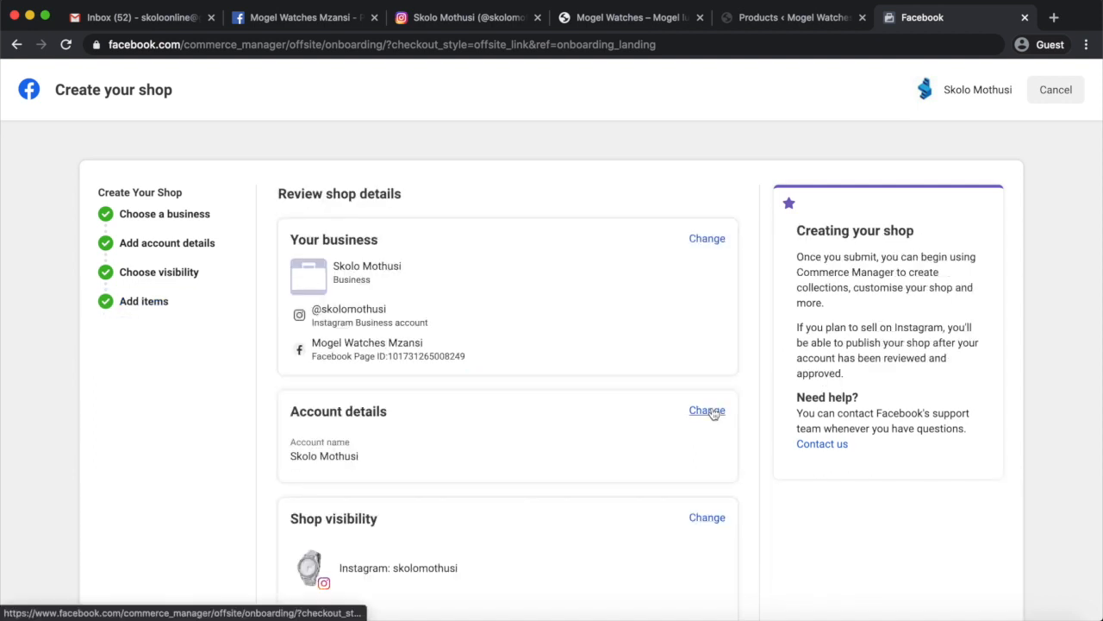
# Review the shop details, agree to the Merchant agreement and create the shop.
pyautogui.scroll(-1, 750, 421)
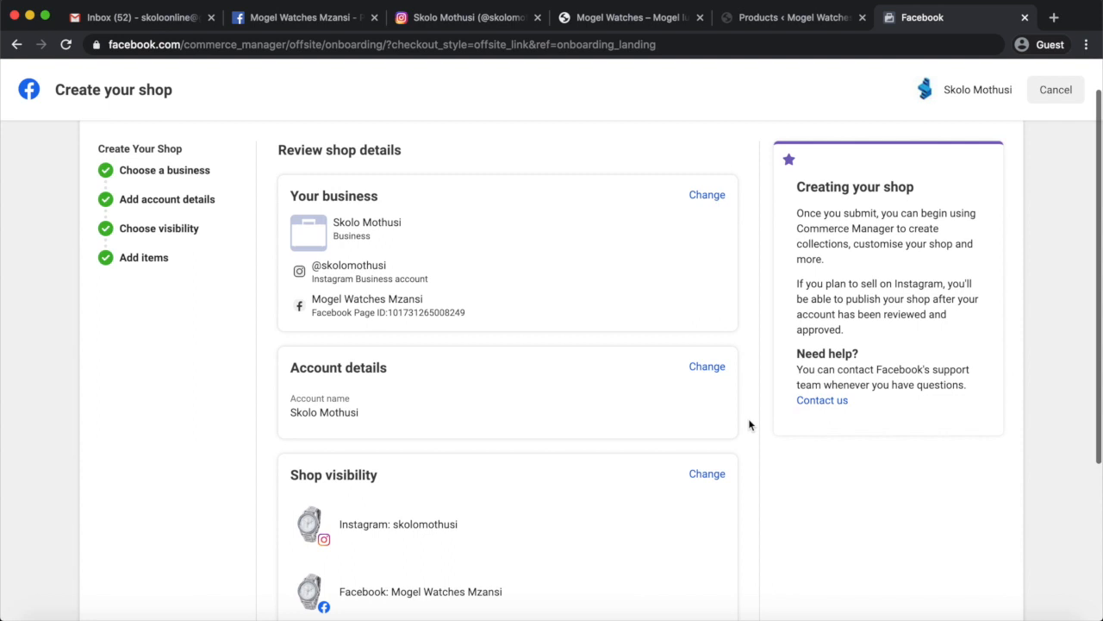
pyautogui.scroll(1, 551, 339)
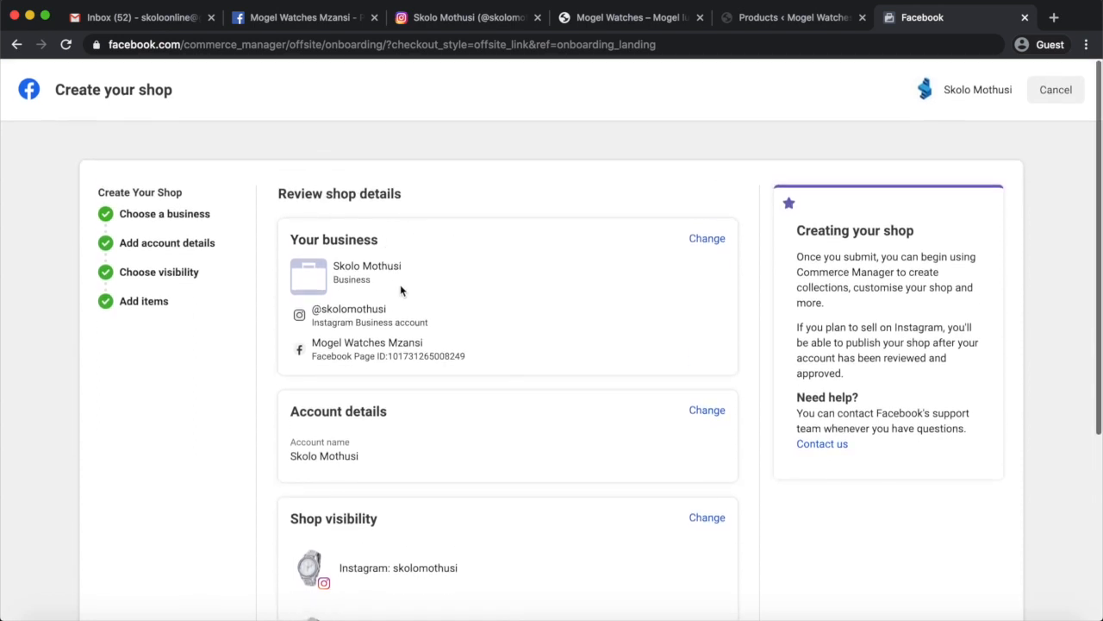
pyautogui.scroll(-5, 504, 362)
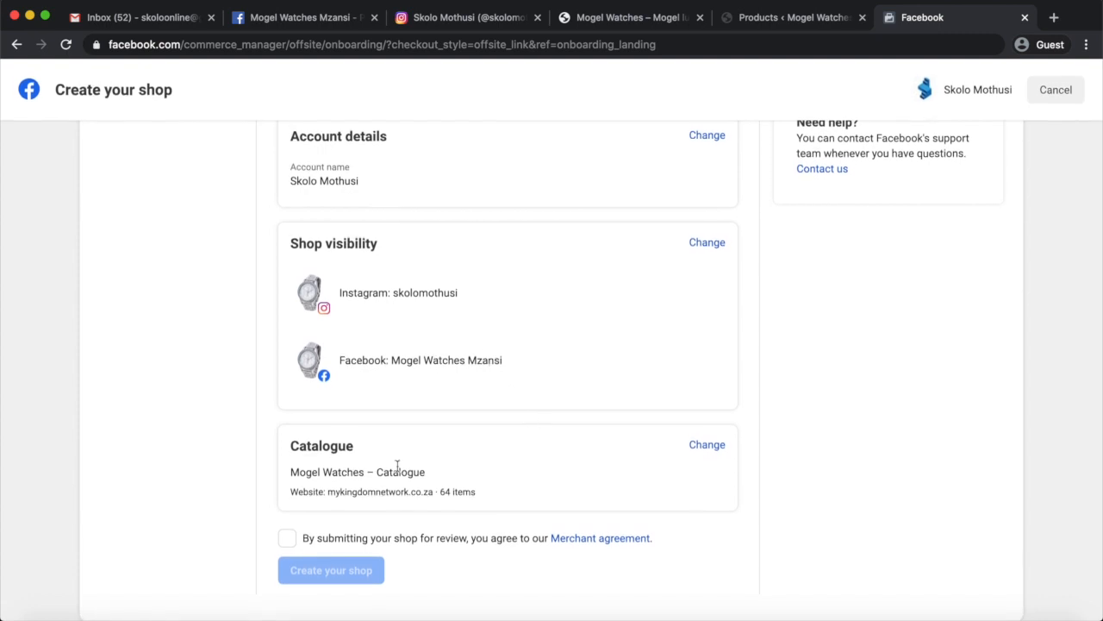
pyautogui.click(288, 540)
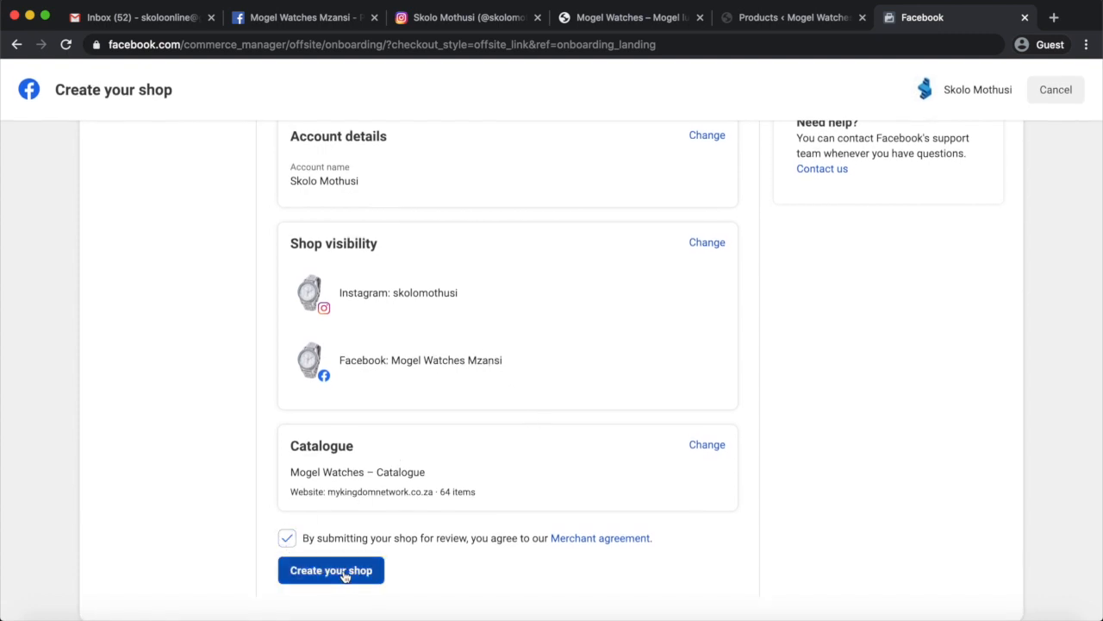
pyautogui.click(345, 573)
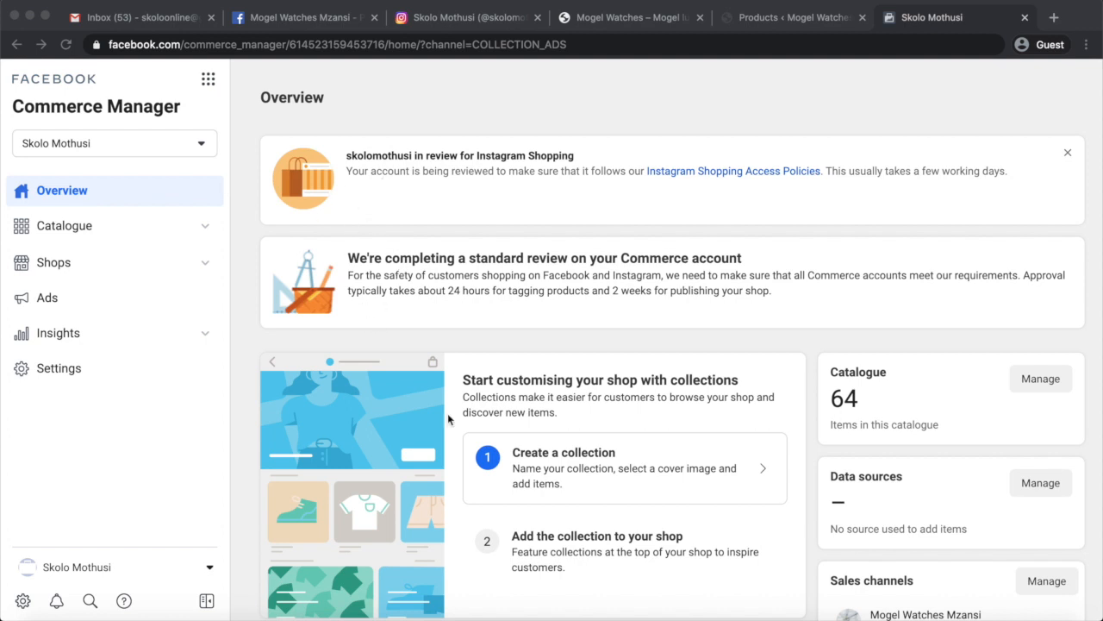
# Look over the new commerce account's overview and browse the products in its catalogue.
pyautogui.scroll(-3, 447, 418)
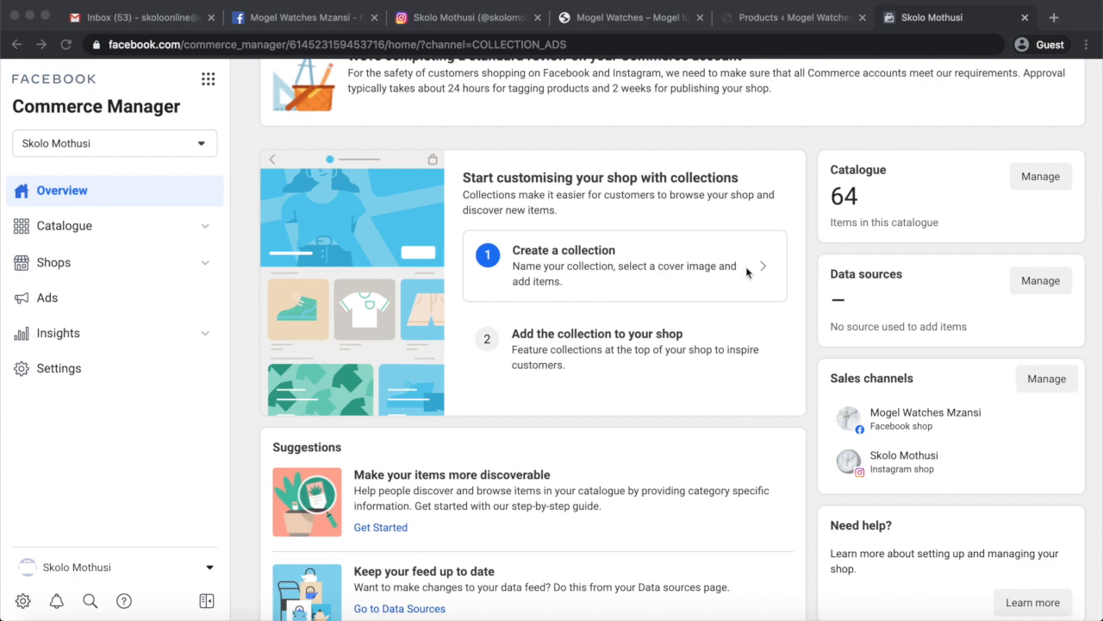
pyautogui.scroll(-3, 691, 385)
pyautogui.scroll(-1, 691, 386)
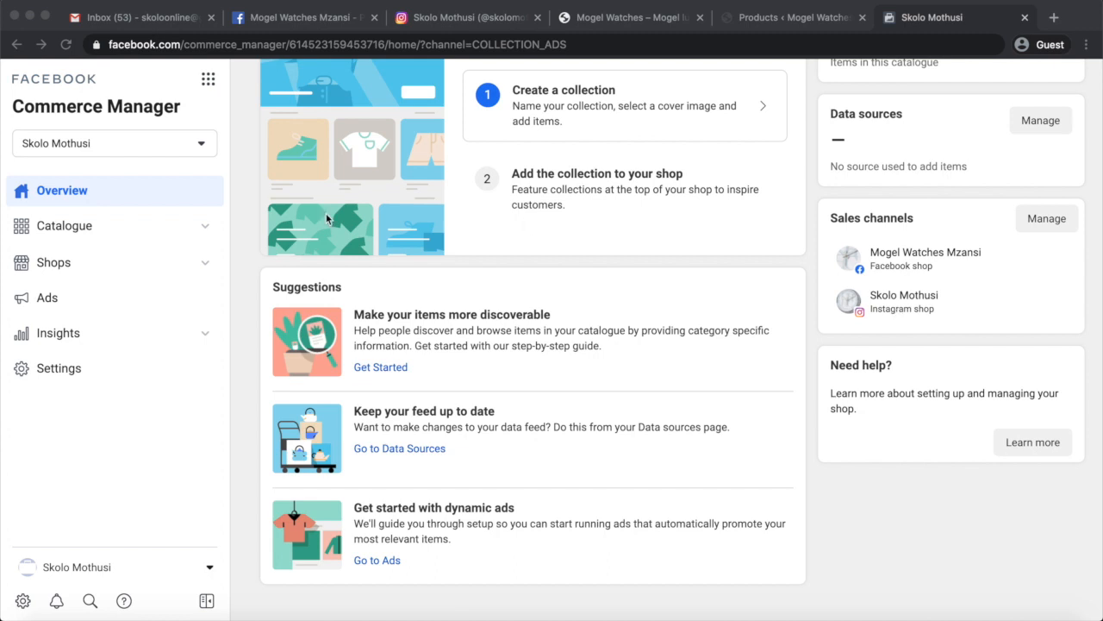
pyautogui.click(67, 232)
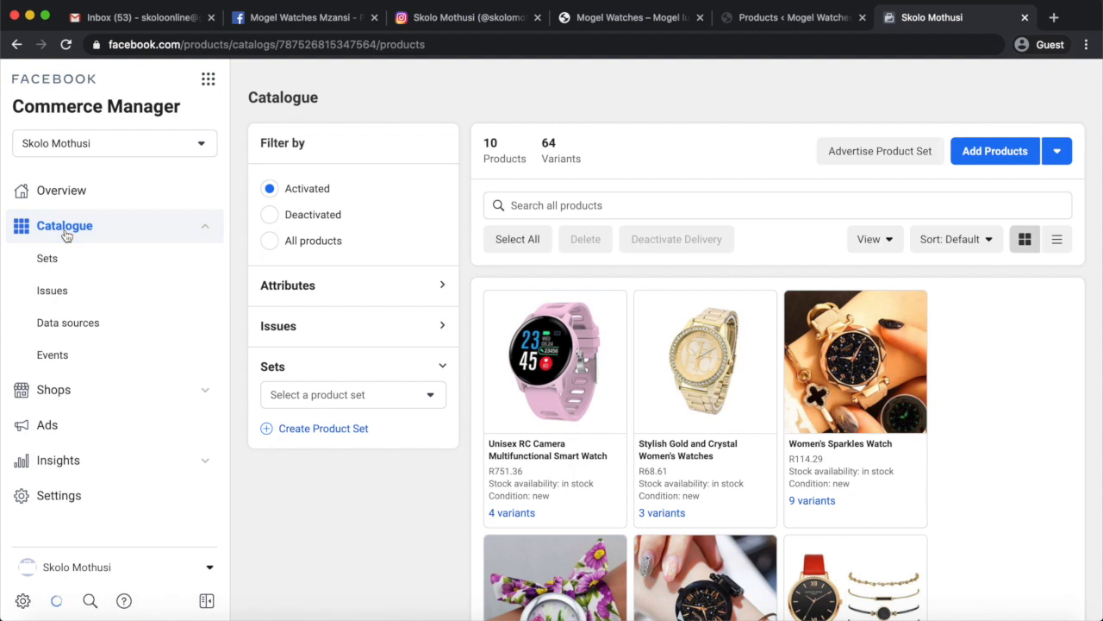
pyautogui.scroll(-3, 487, 524)
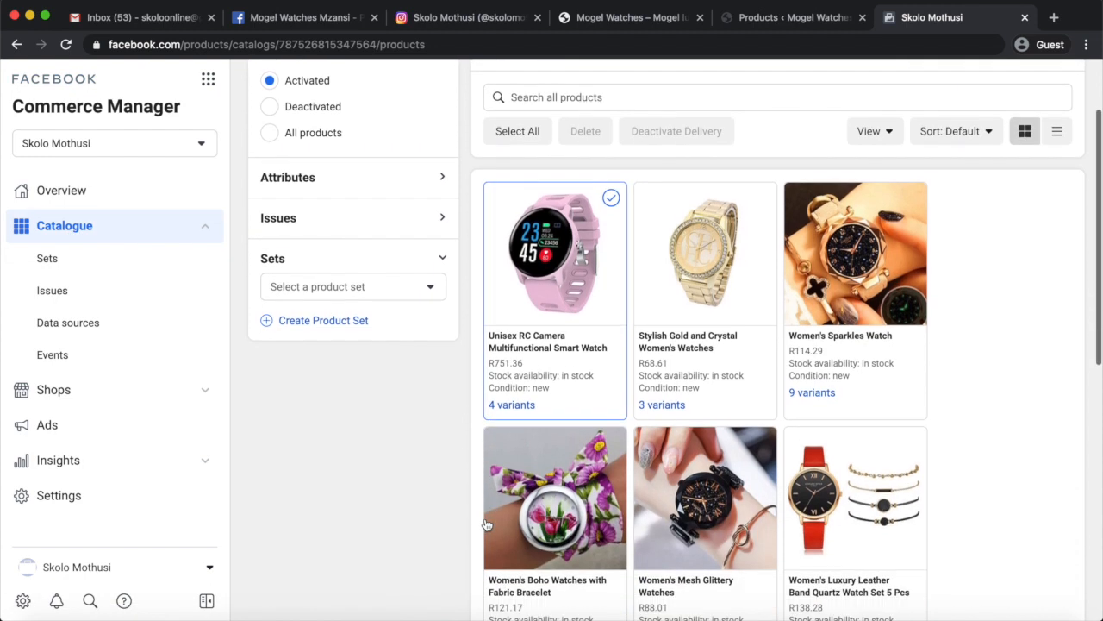
pyautogui.scroll(-3, 858, 489)
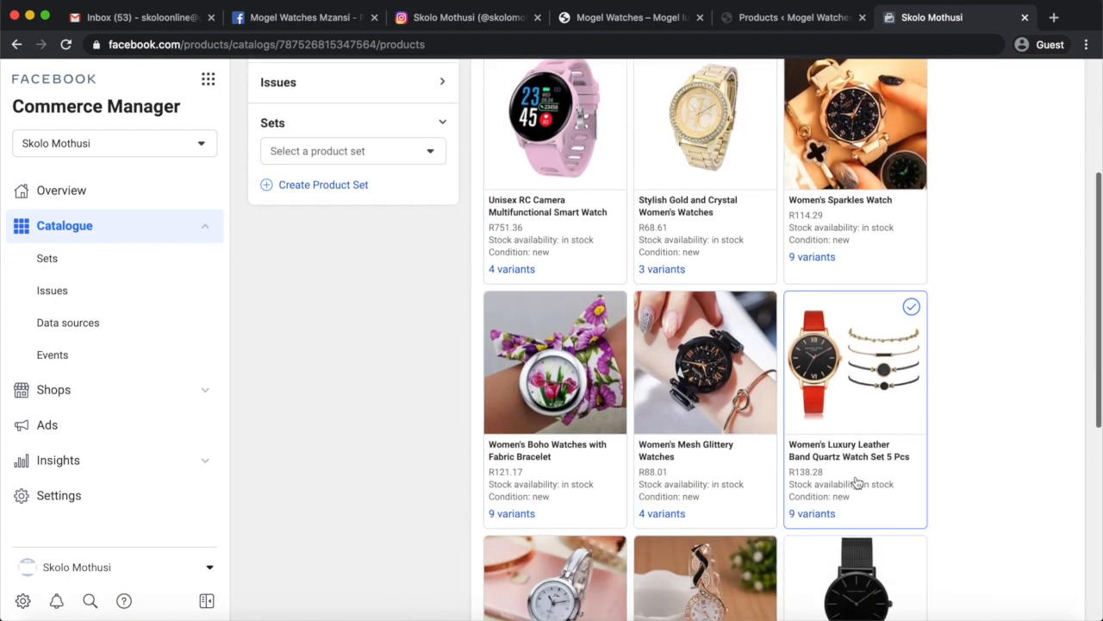
# Switch to the Mogel Watches storefront and browse the products on its Shop page.
pyautogui.click(628, 21)
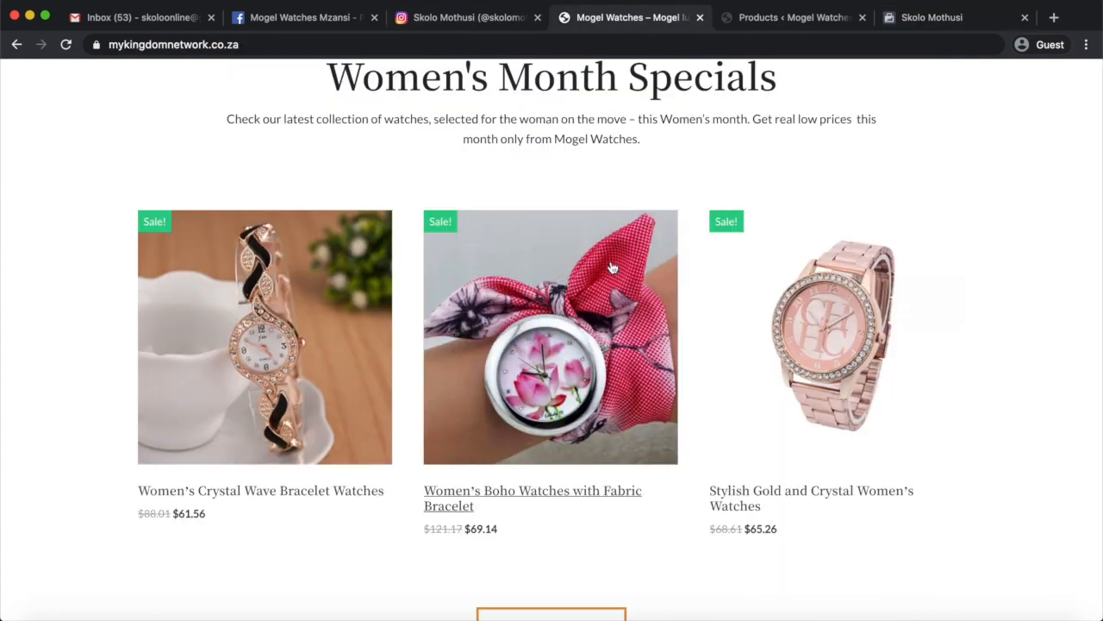
pyautogui.scroll(10, 610, 263)
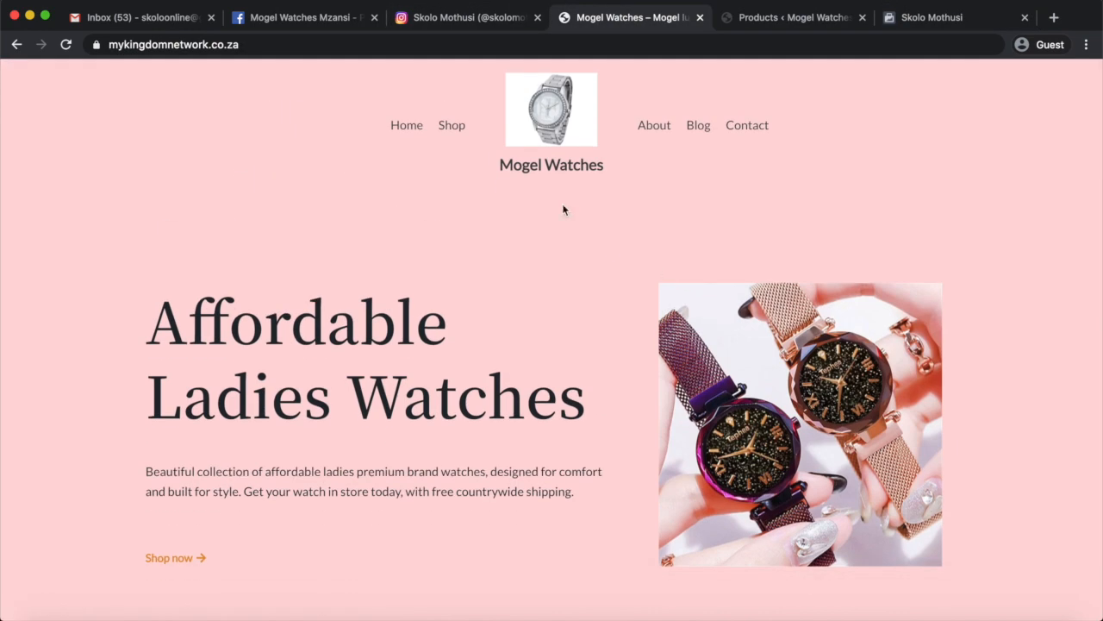
pyautogui.click(455, 127)
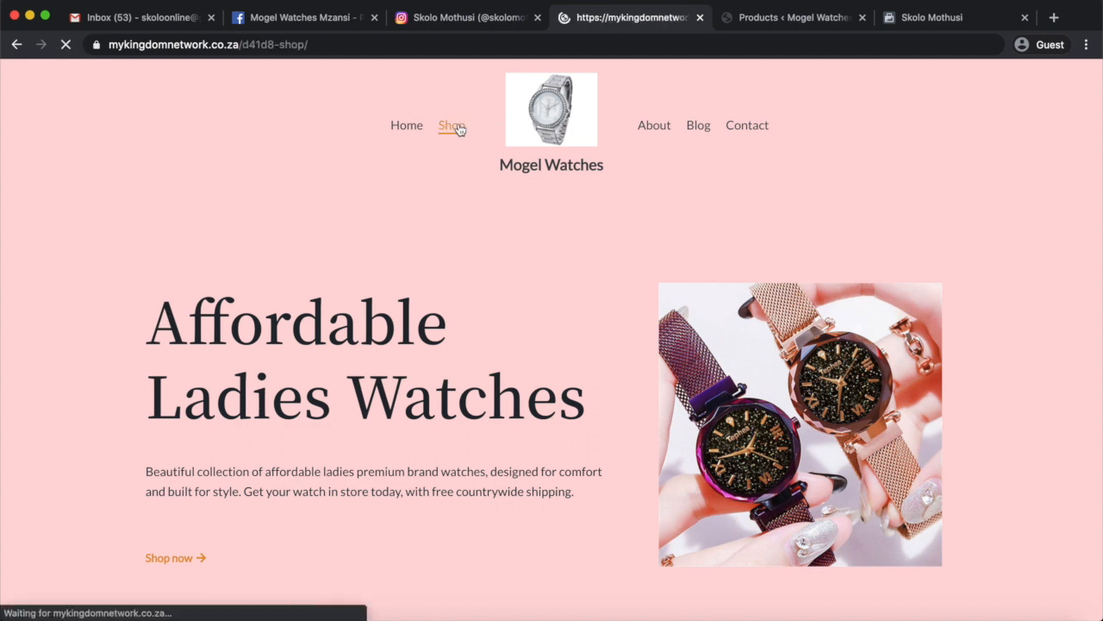
pyautogui.scroll(-3, 663, 377)
pyautogui.scroll(-2, 665, 376)
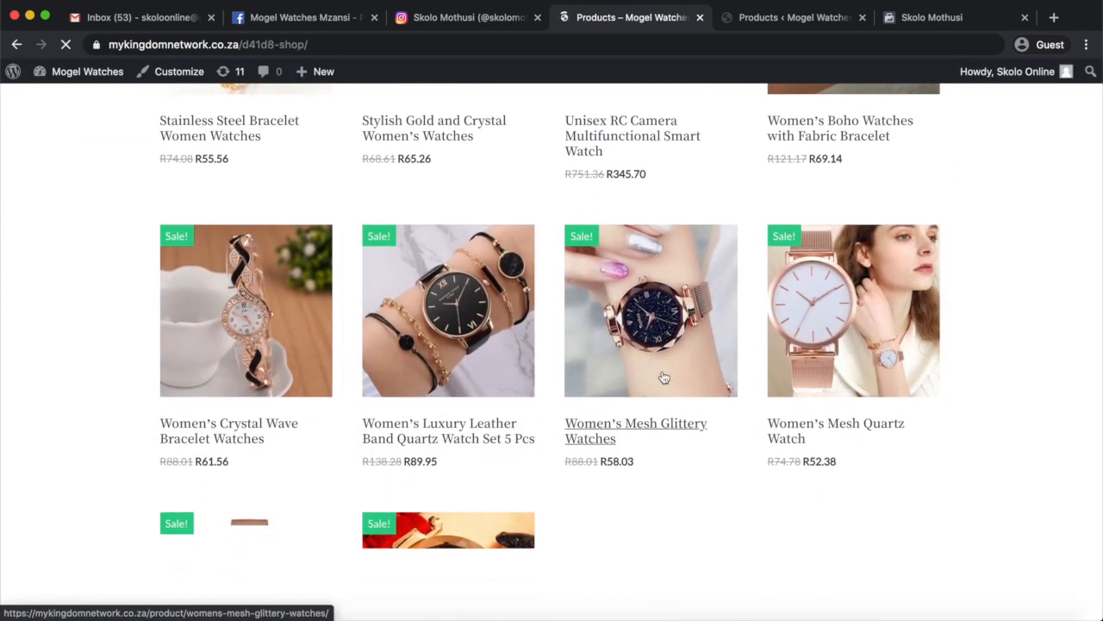
pyautogui.scroll(5, 665, 377)
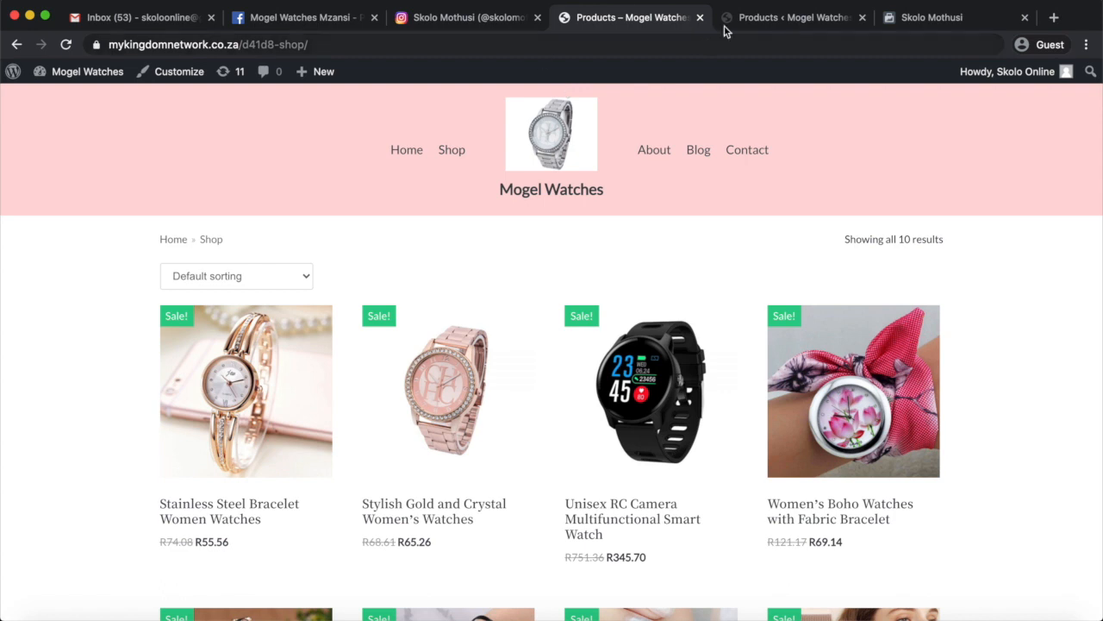
# Check the product list in the store's WordPress admin and return to Commerce Manager to compare the catalogue's products.
pyautogui.click(759, 29)
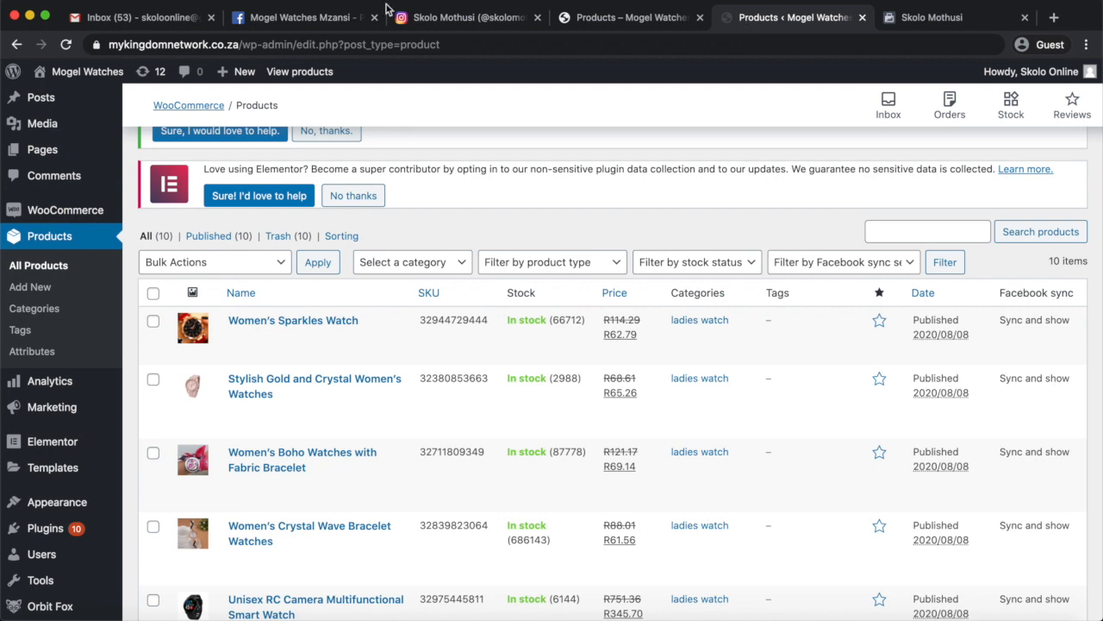
pyautogui.click(927, 19)
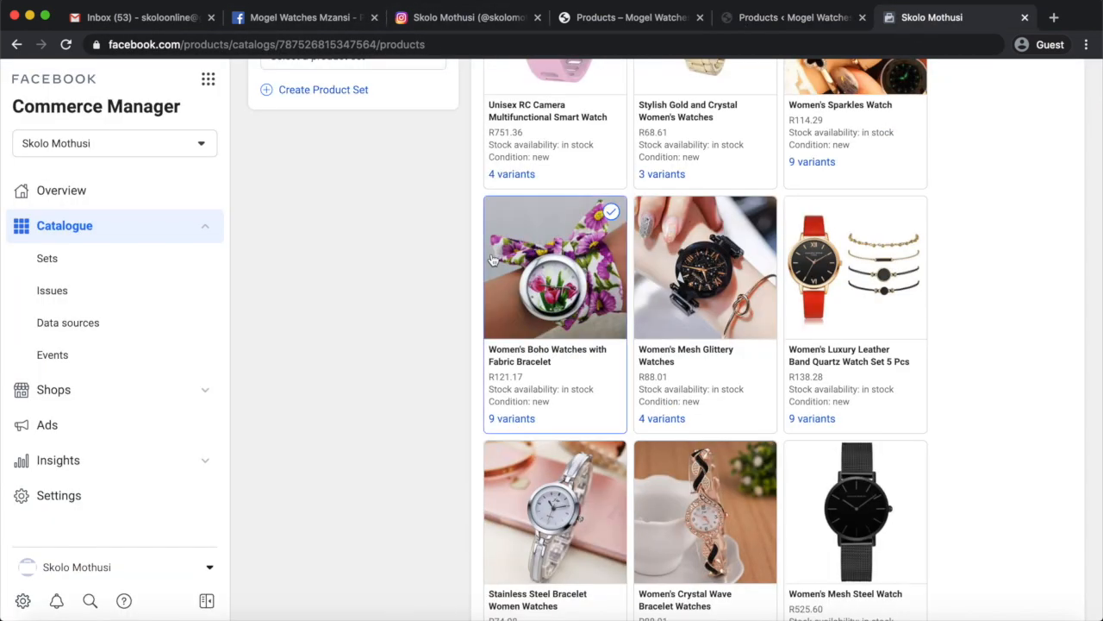
pyautogui.scroll(-2, 734, 424)
pyautogui.scroll(5, 736, 426)
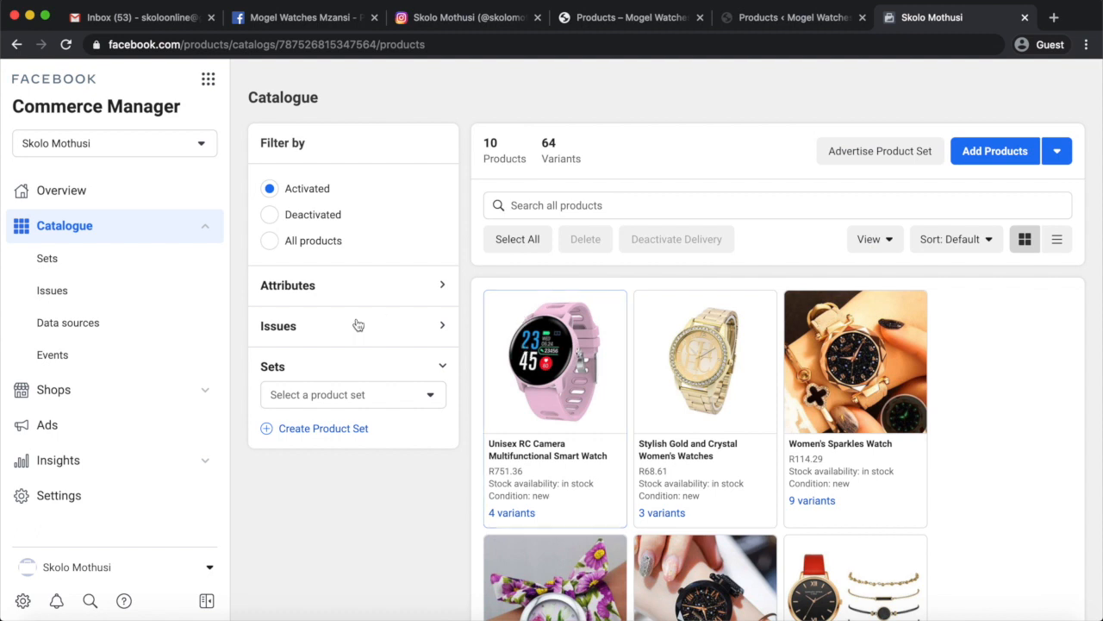
pyautogui.scroll(-1, 350, 480)
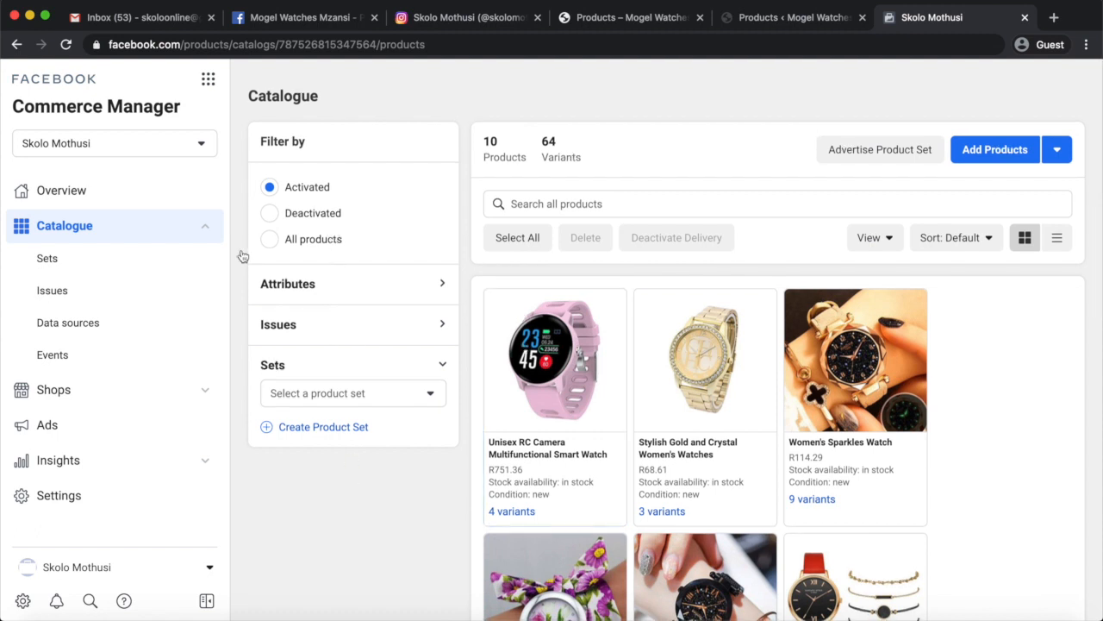
# Check the catalogue's issues and data sources, and look over the account's list of shops.
pyautogui.click(81, 303)
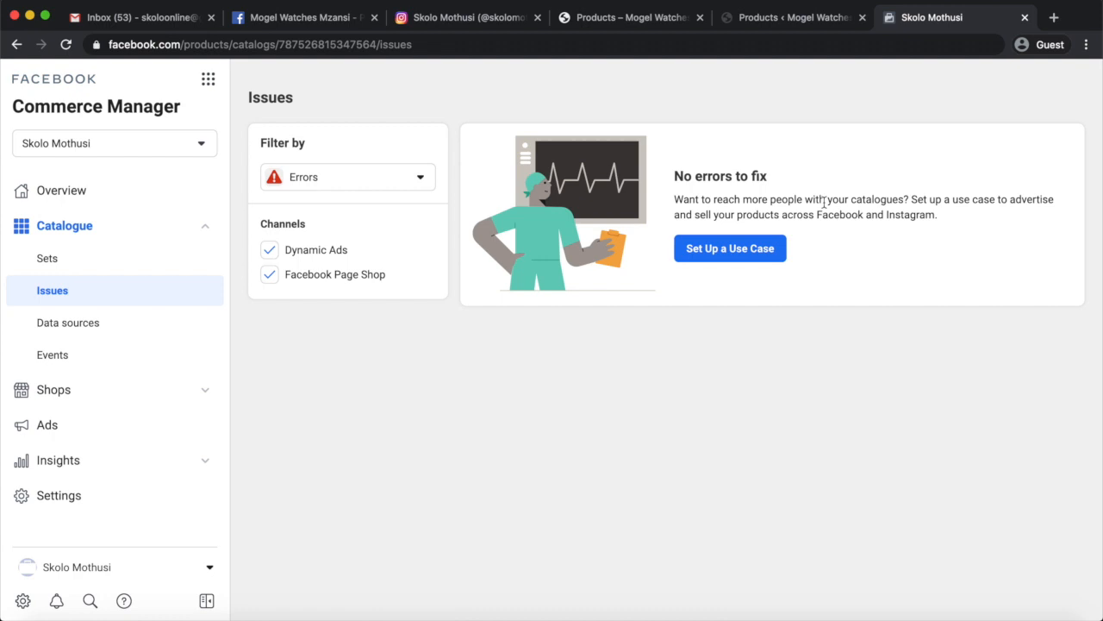
pyautogui.click(74, 334)
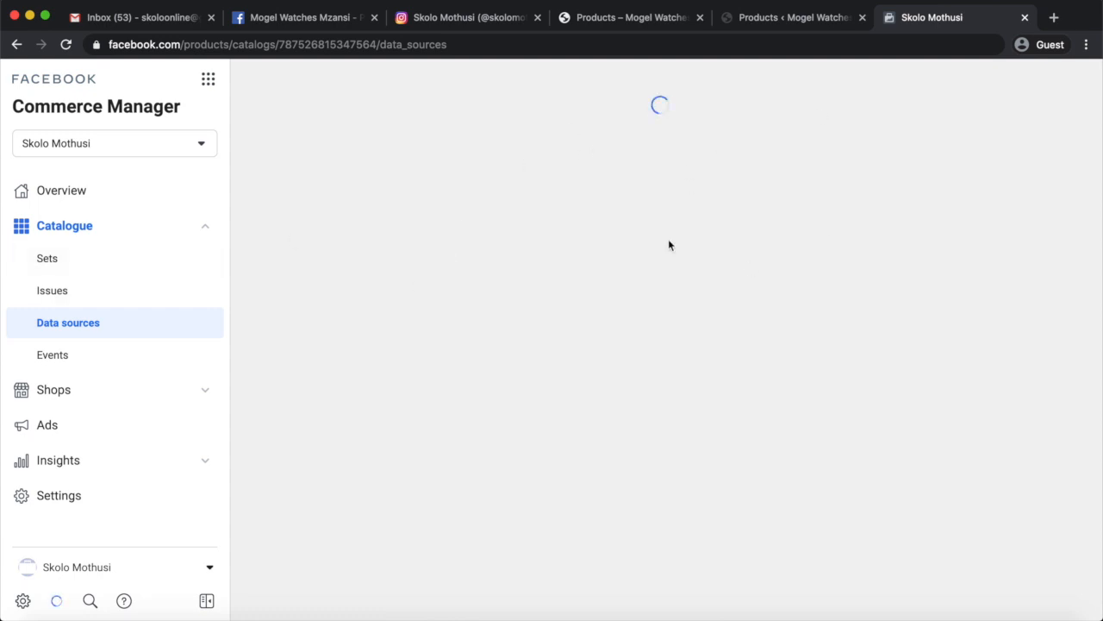
pyautogui.click(53, 392)
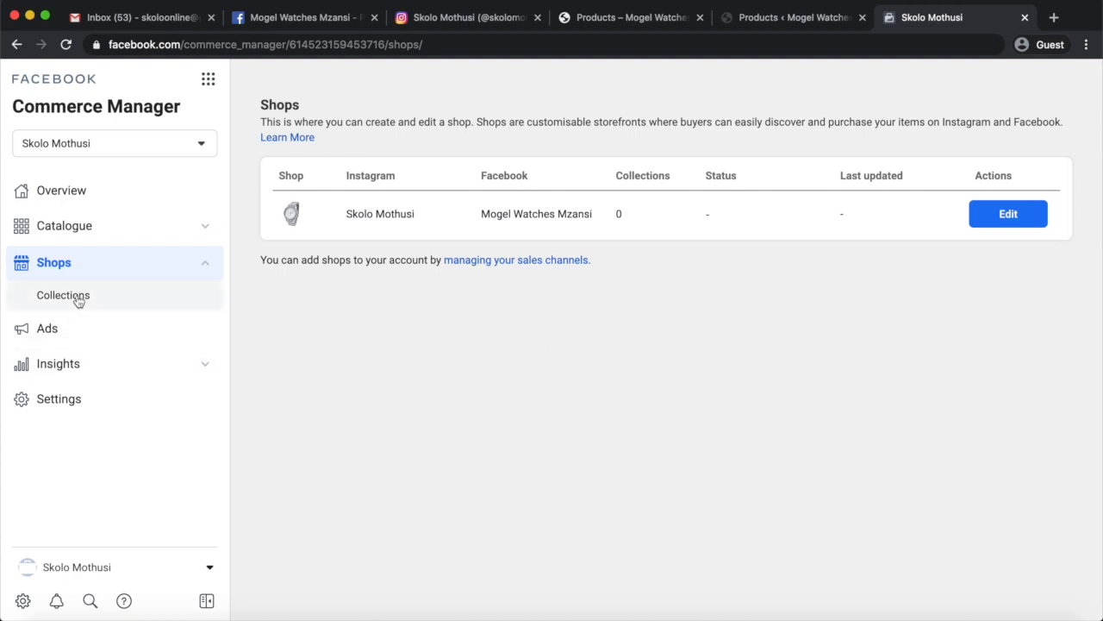
# Review the catalogue's advertising channels and try to create a traffic ad.
pyautogui.click(52, 334)
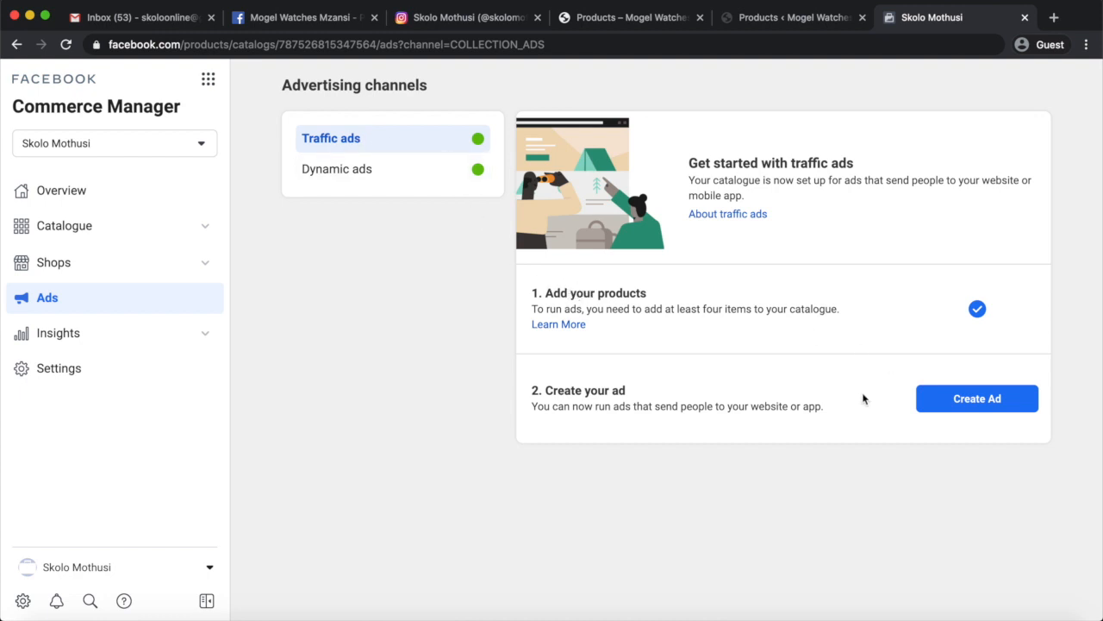
pyautogui.click(972, 402)
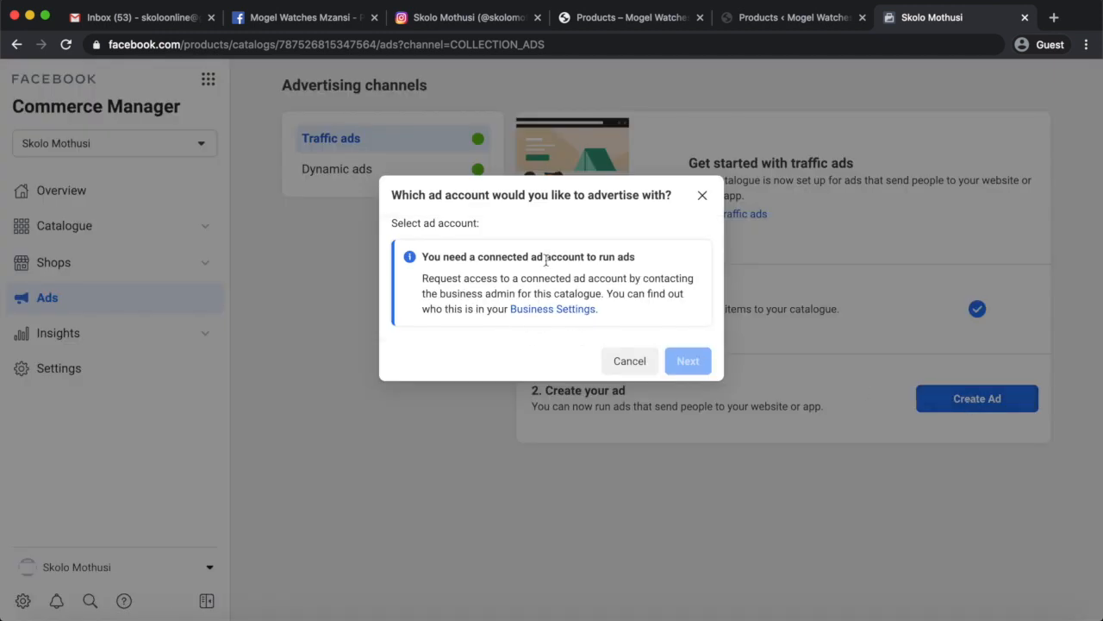
pyautogui.click(702, 194)
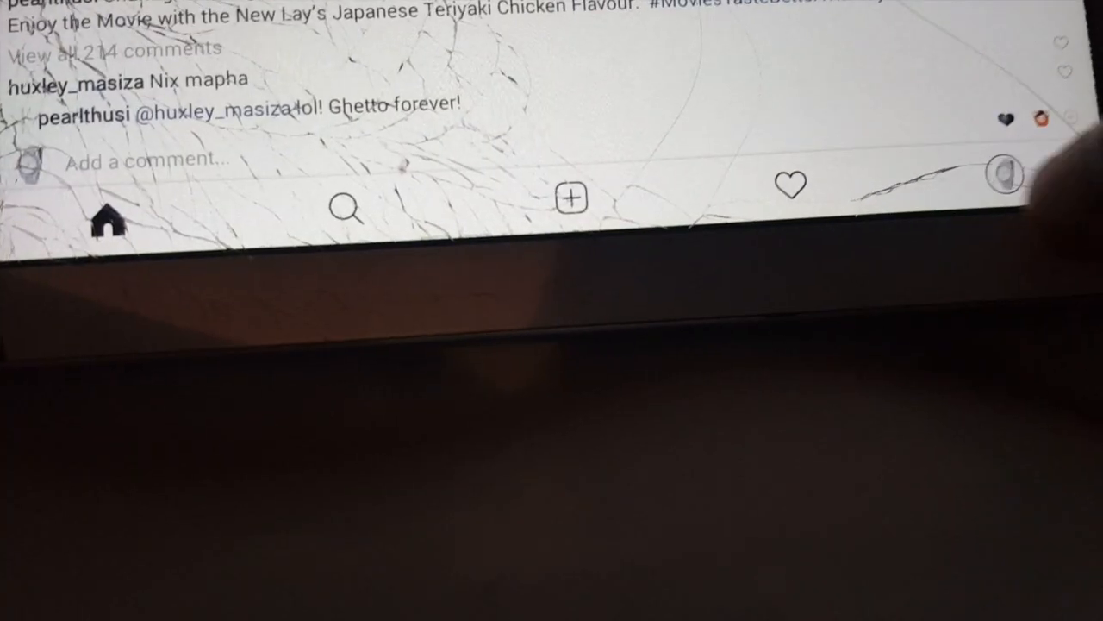
pyautogui.click(1004, 175)
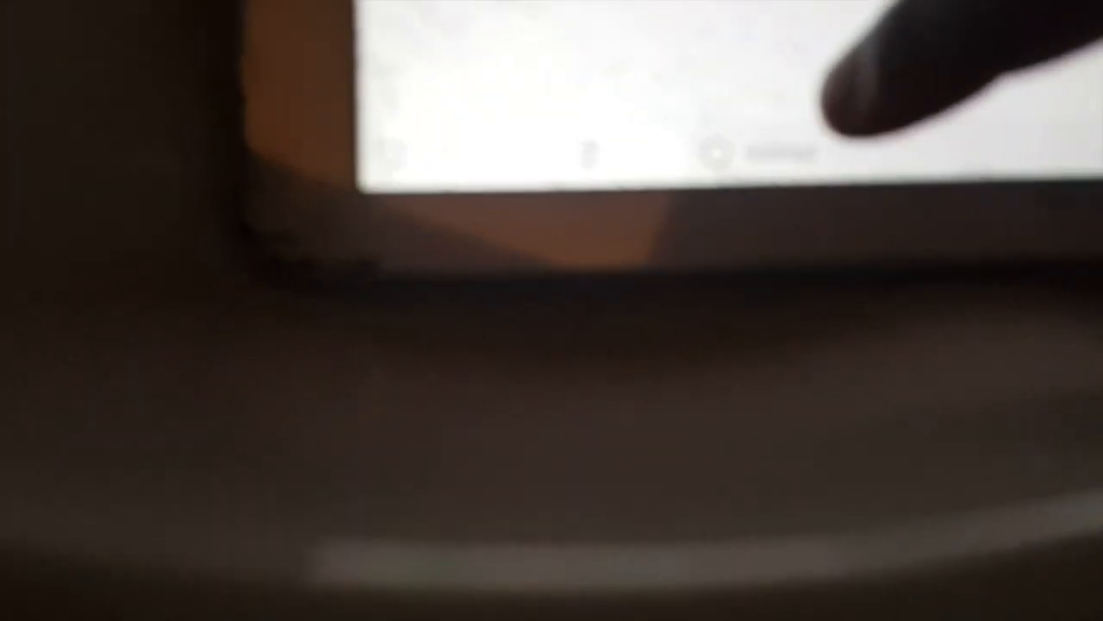
pyautogui.click(776, 154)
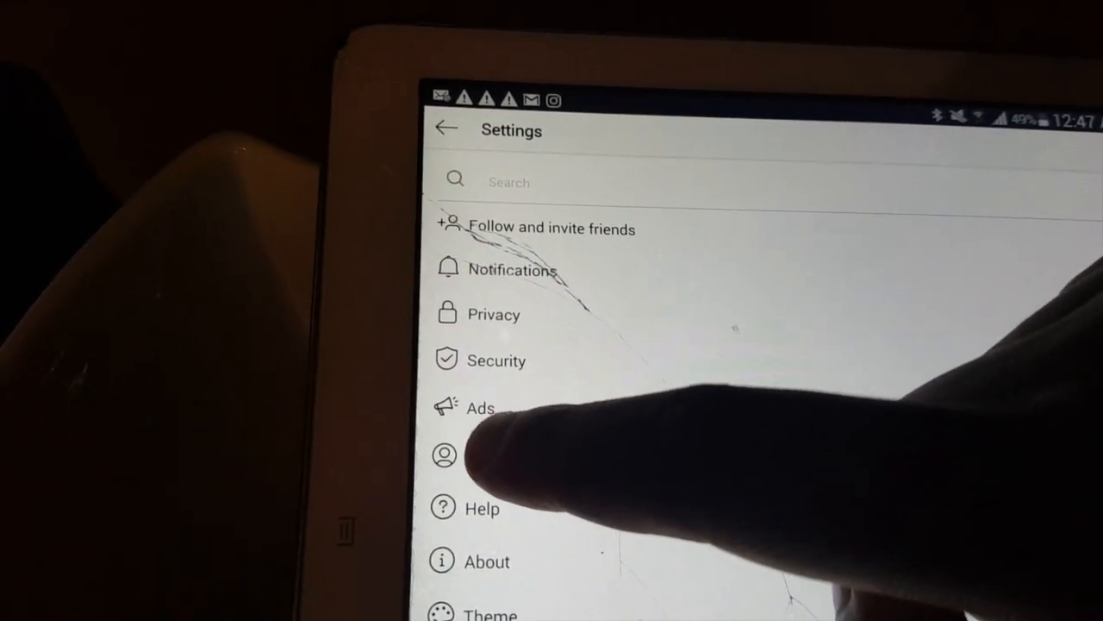
pyautogui.click(470, 459)
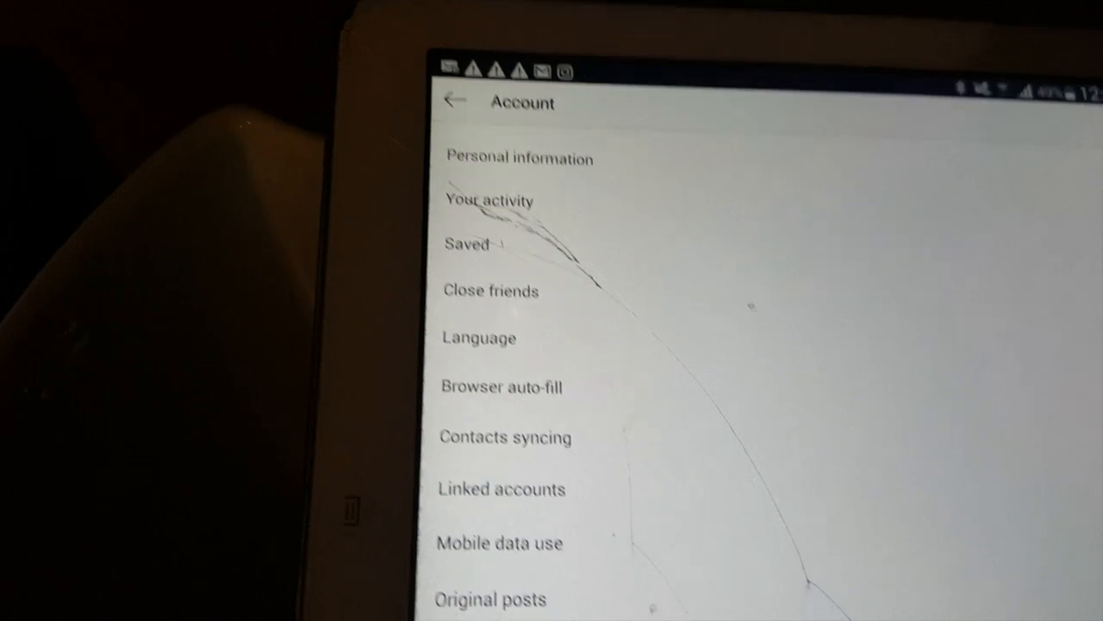